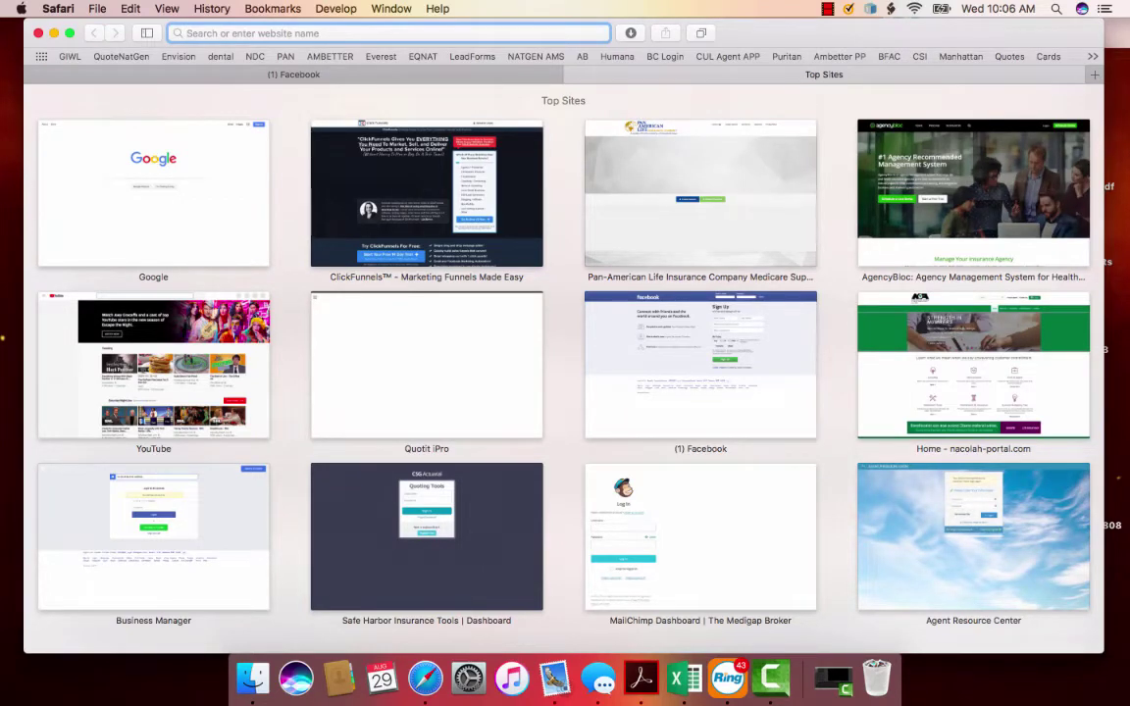
# Load the Heartland agent website (heartlandagent.com) by entering 'heartland' in Safari's address bar
pyautogui.write('hearta')
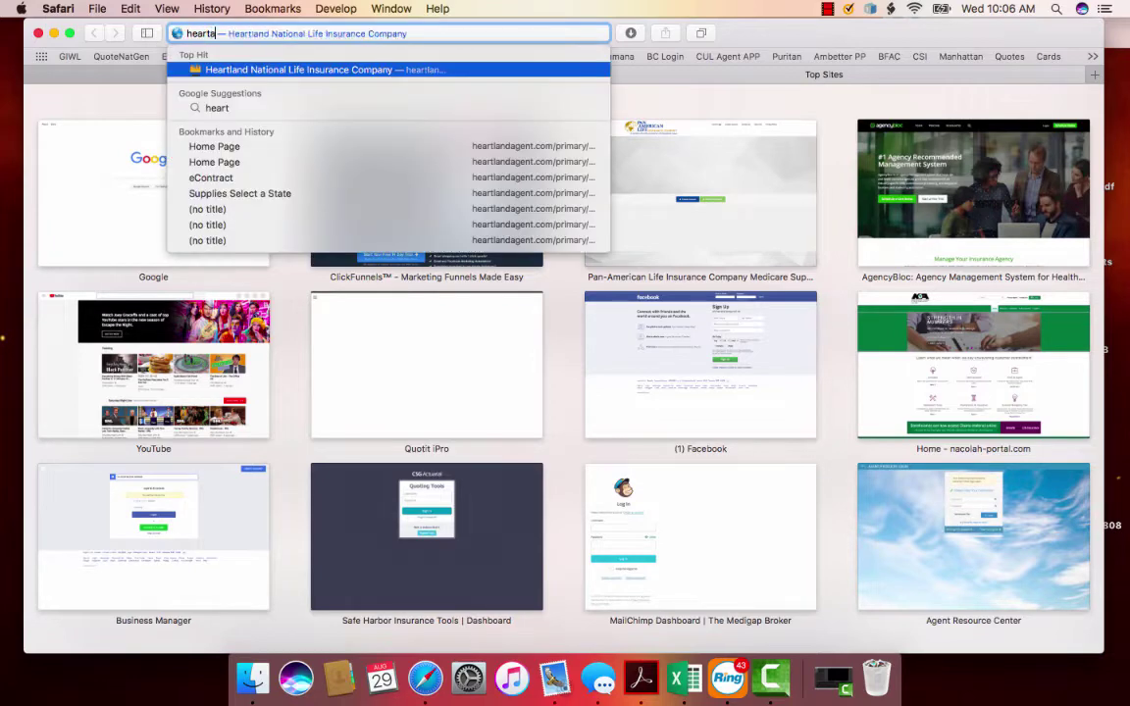
pyautogui.press('BackSpace')
pyautogui.write('landagent.com')
pyautogui.press('Return')
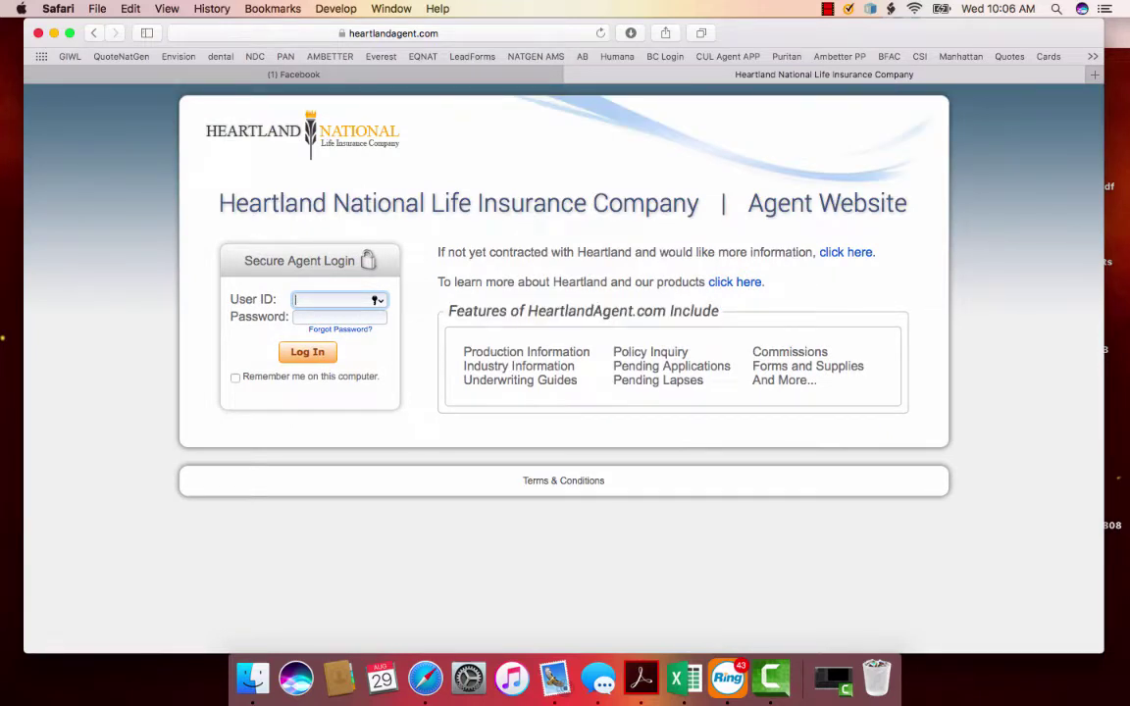
# Sign in with the saved agent credentials and open the Secure Flex eApp quote form
pyautogui.press('Tab')
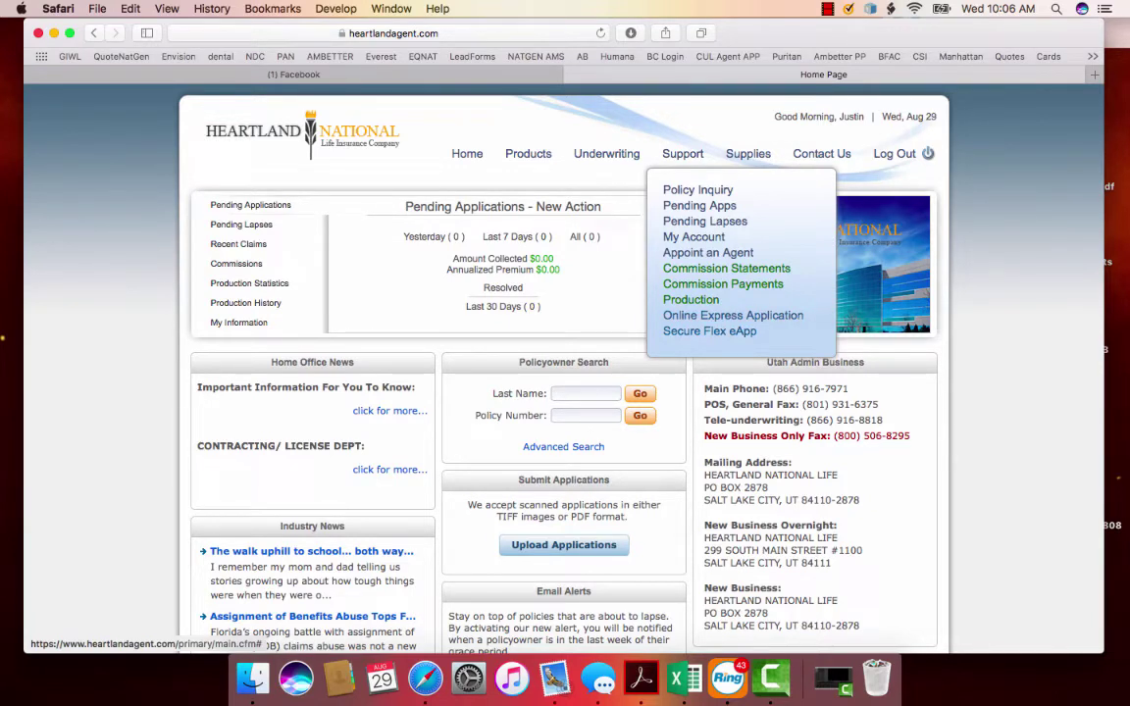
pyautogui.click(709, 330)
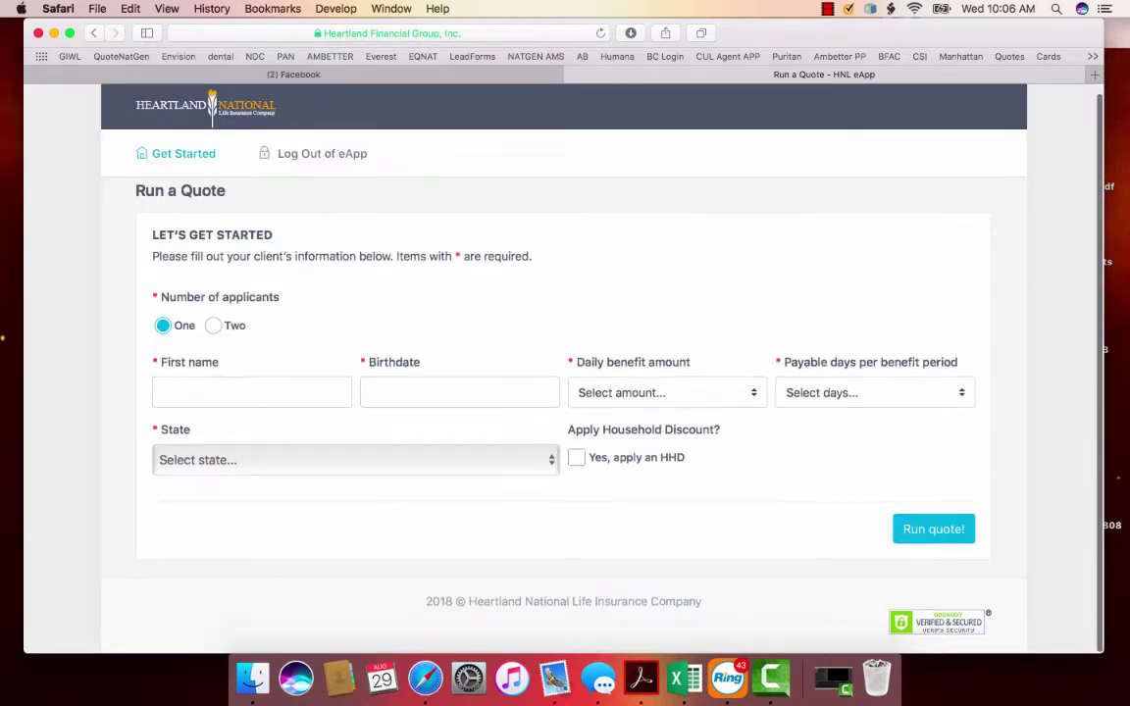
pyautogui.click(213, 329)
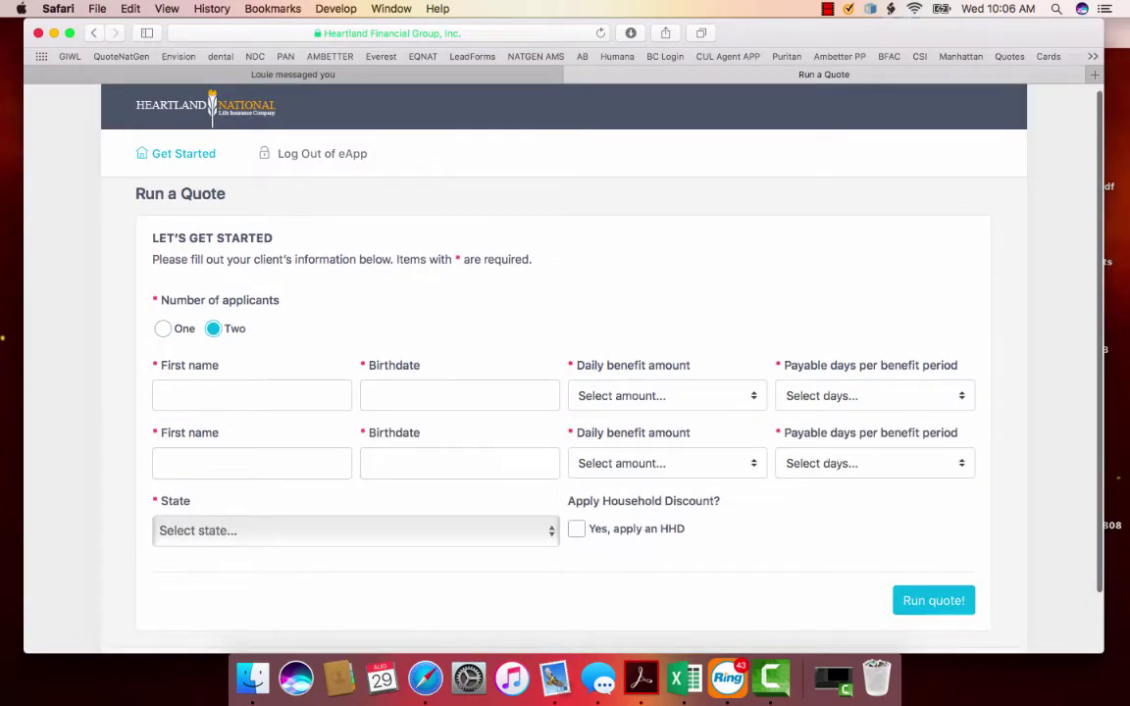
pyautogui.press('Left')
pyautogui.press('Tab')
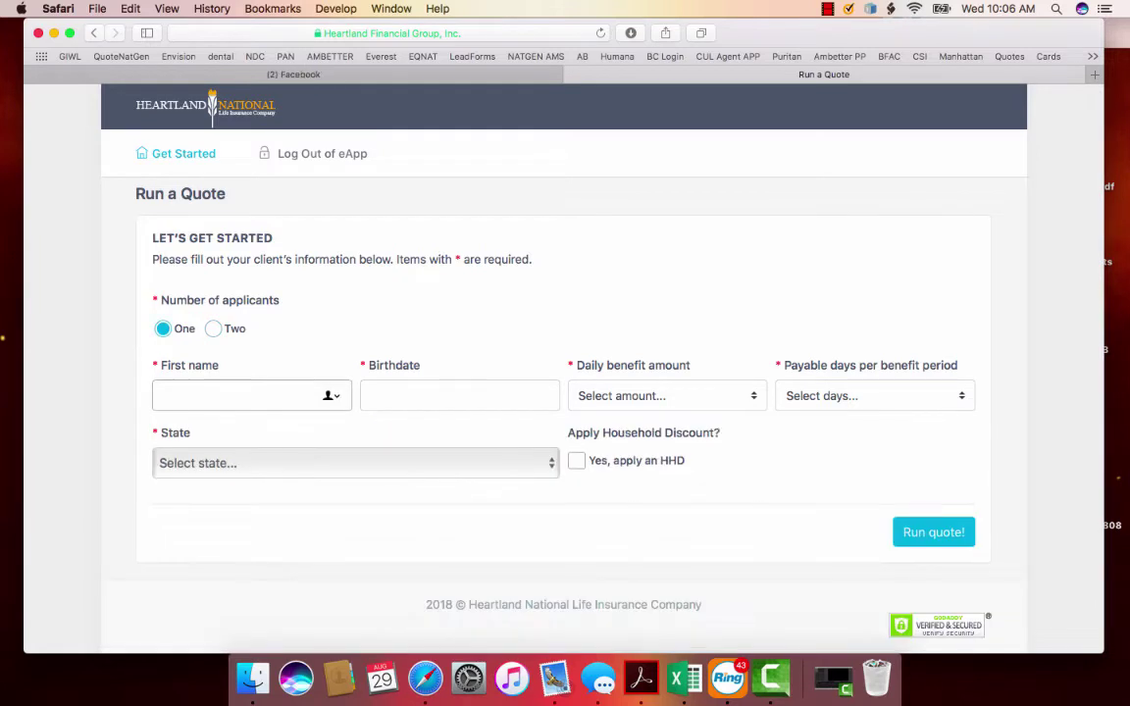
pyautogui.write('JUST')
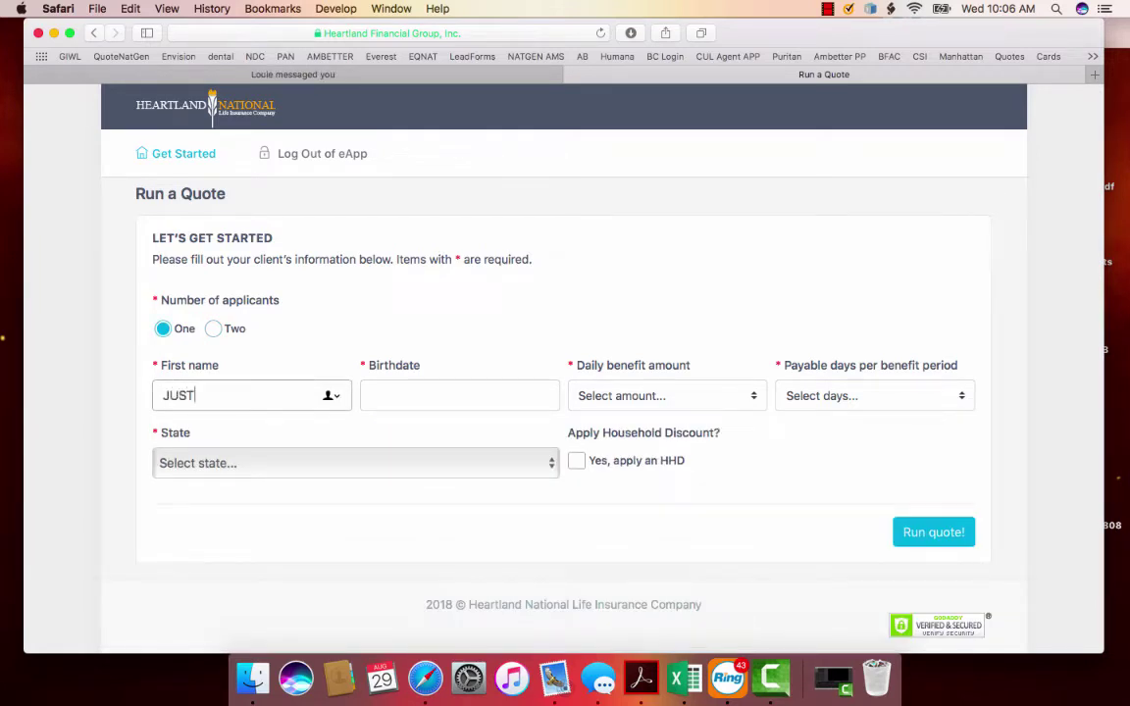
pyautogui.write('IN')
pyautogui.press('Tab')
pyautogui.write('01/')
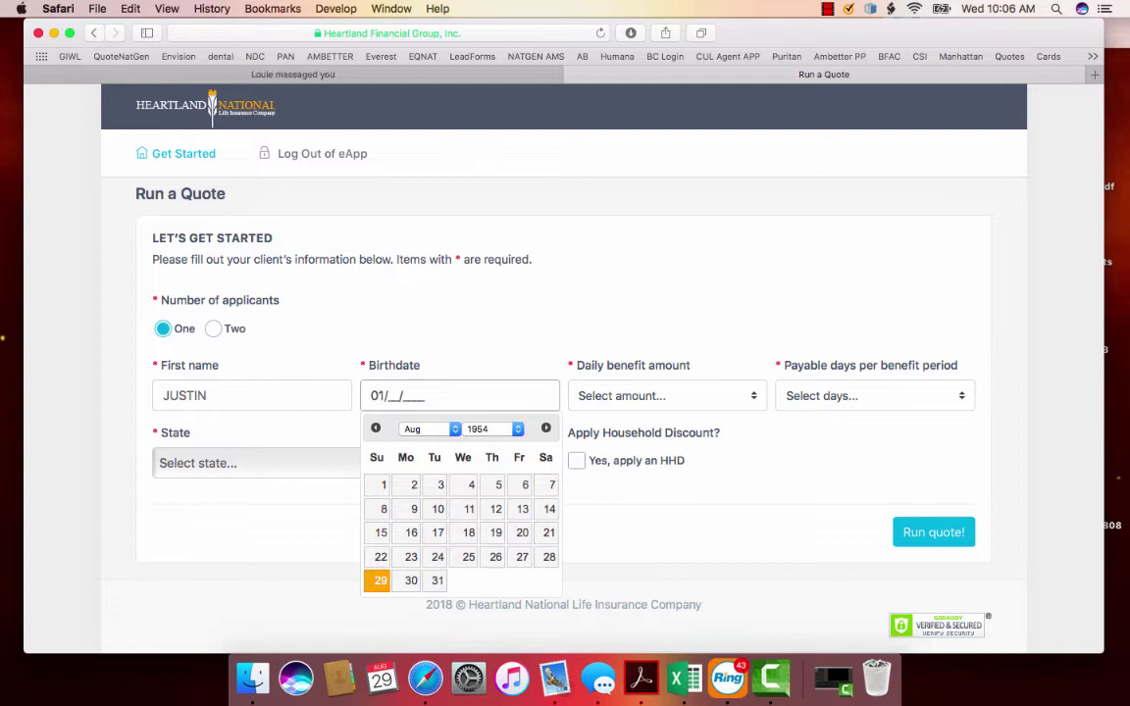
pyautogui.write('27/19')
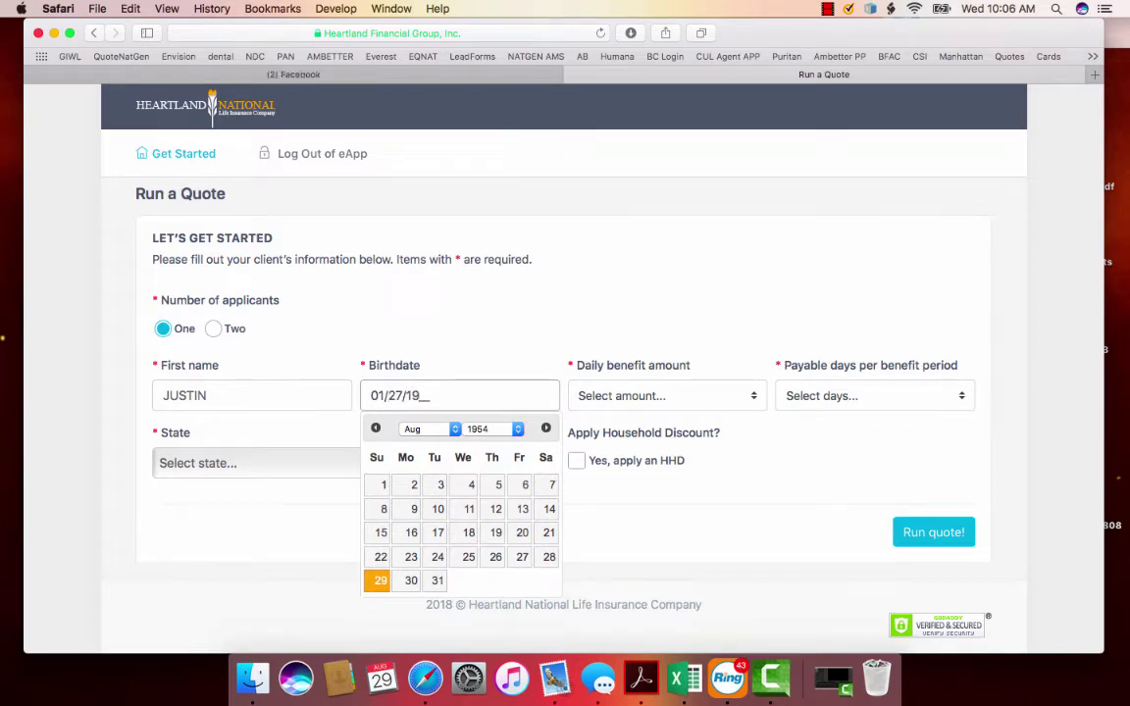
pyautogui.write('53')
pyautogui.press('Tab')
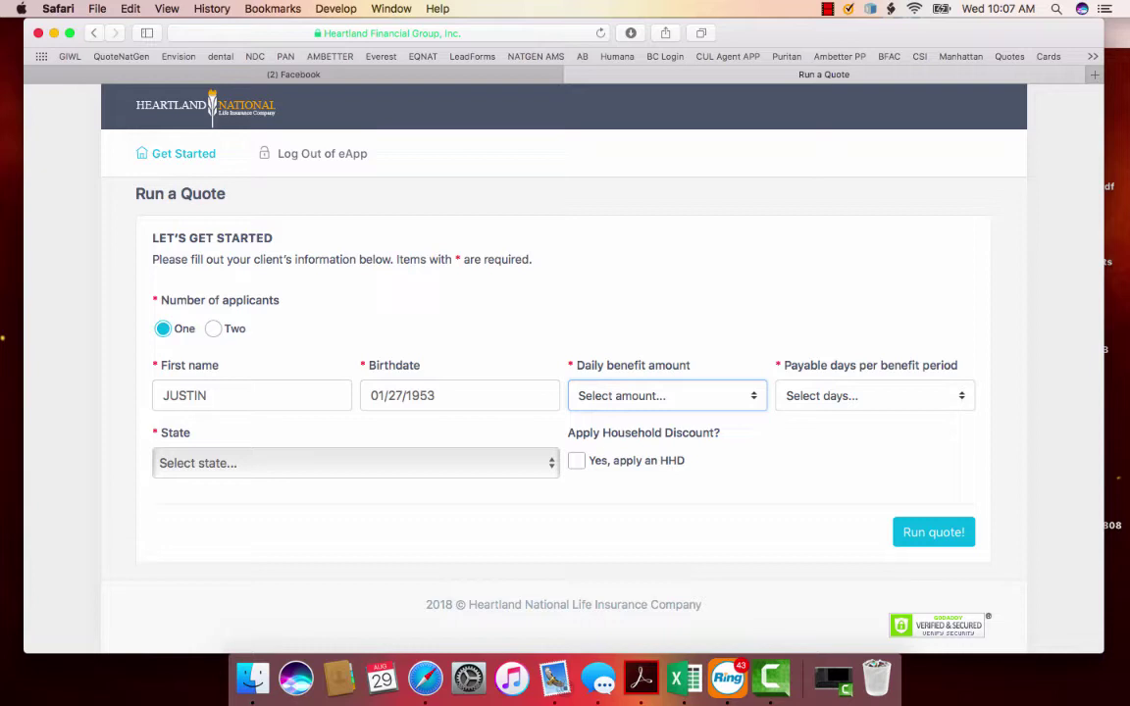
# Choose a $100.00 daily benefit with 3 payable days per benefit period
pyautogui.press('space')
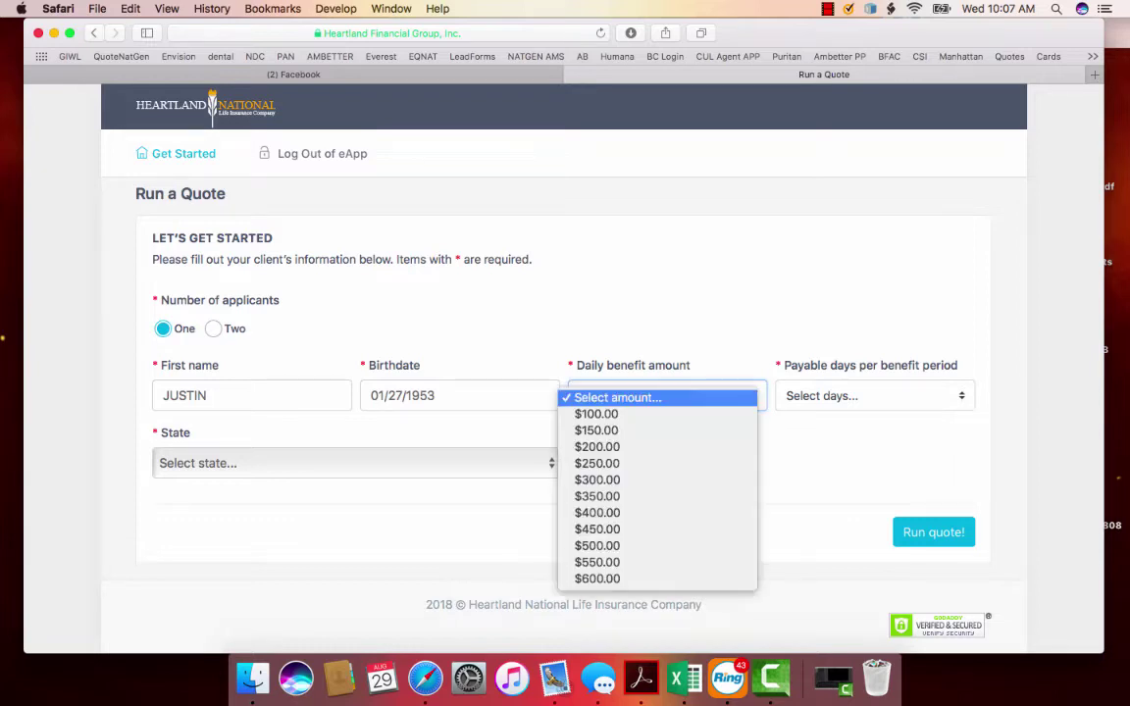
pyautogui.press('Down')
pyautogui.press('Return')
pyautogui.press('Tab')
pyautogui.press('space')
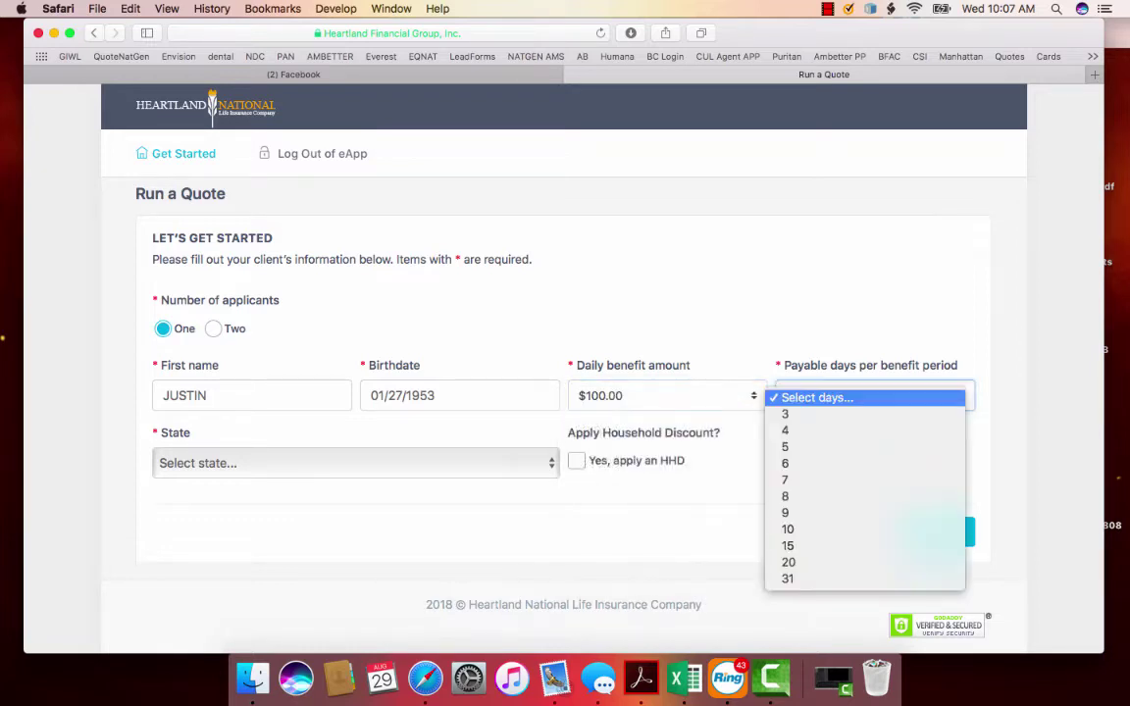
pyautogui.press('Down')
pyautogui.press('Return')
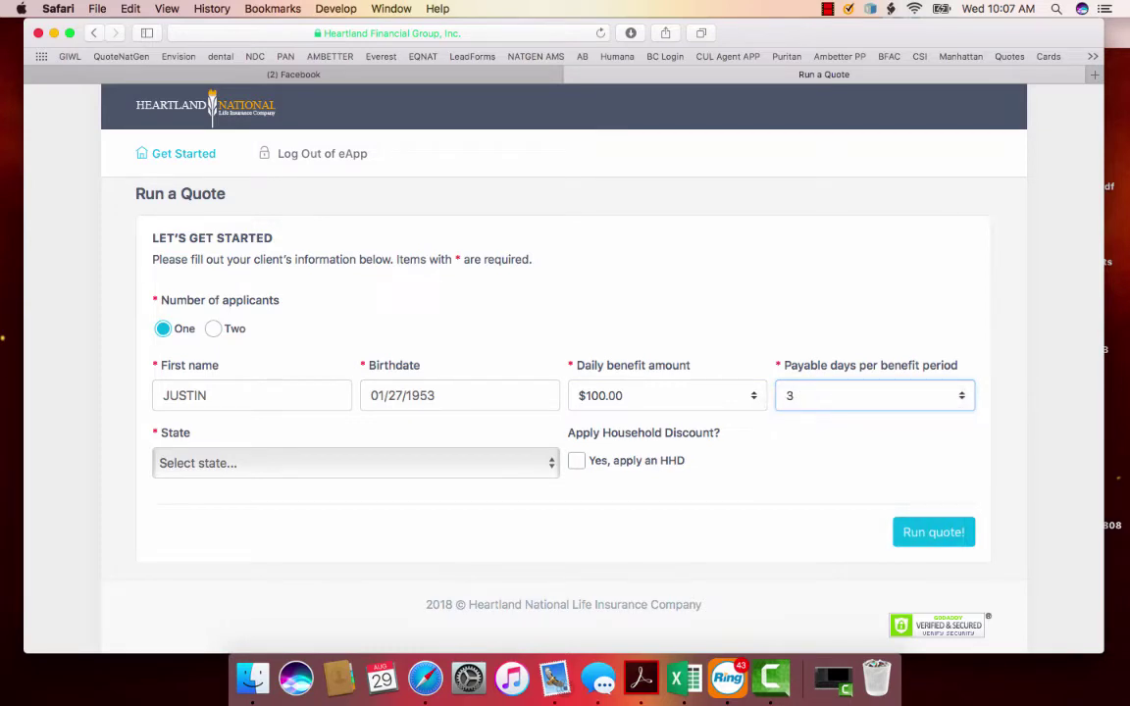
# Set the state to Mississippi, apply the household discount and run the quote
pyautogui.press('Tab')
pyautogui.press('space')
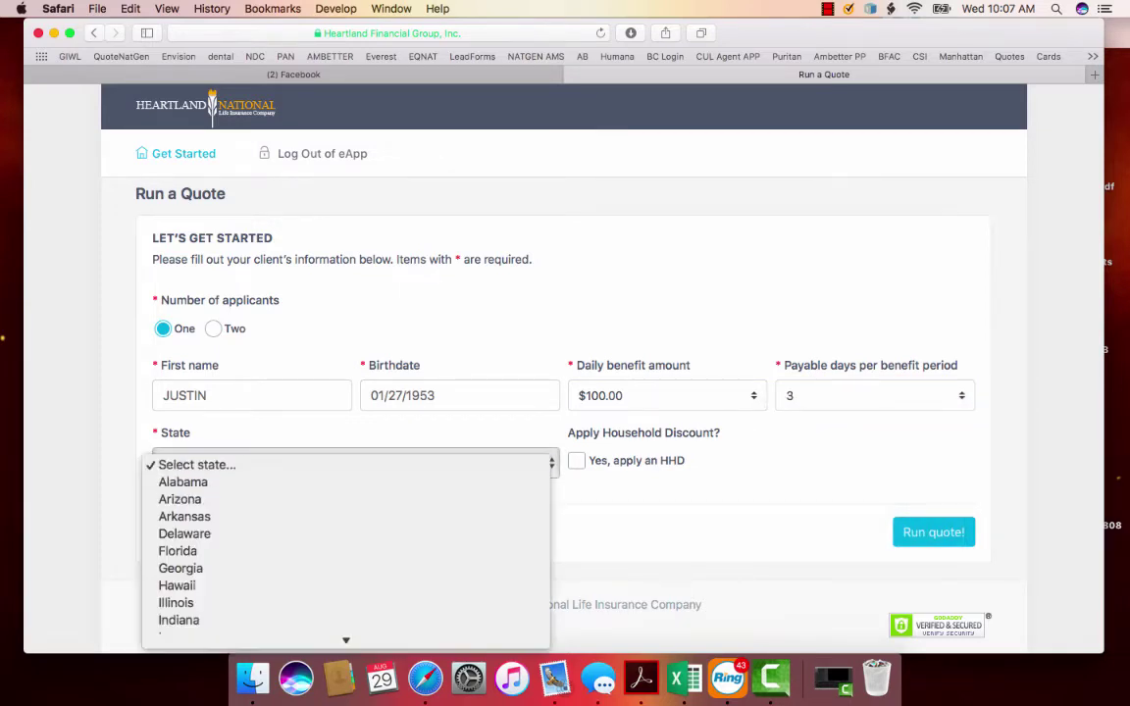
pyautogui.write('miss')
pyautogui.press('Return')
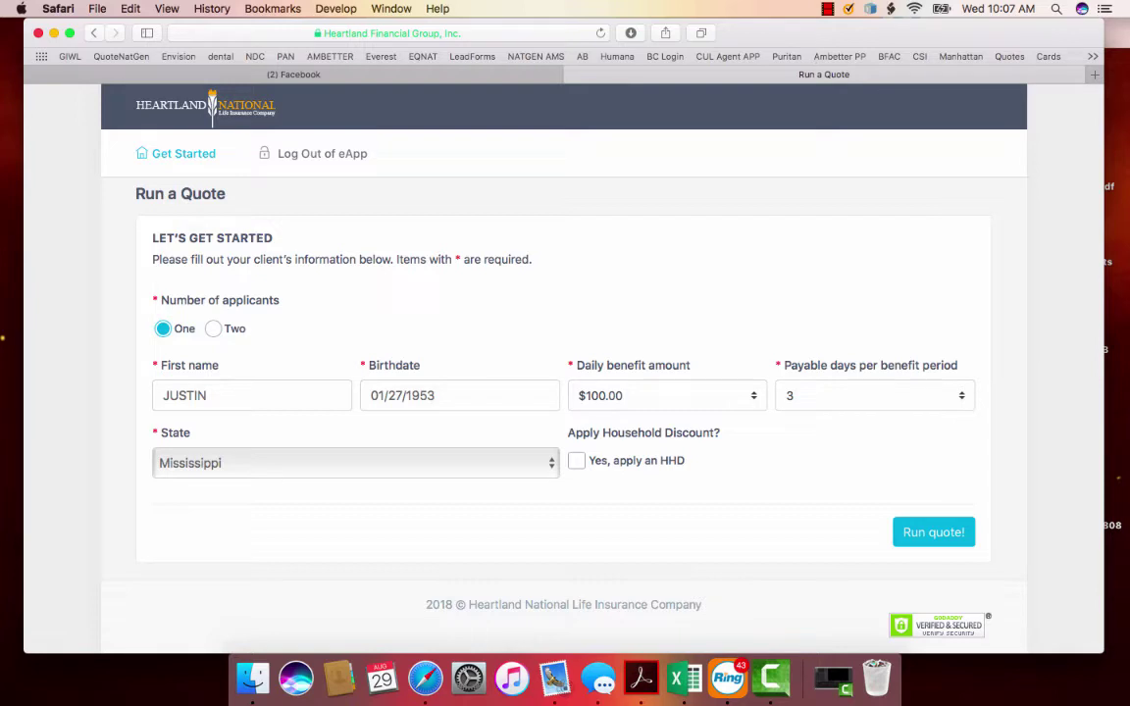
pyautogui.click(576, 460)
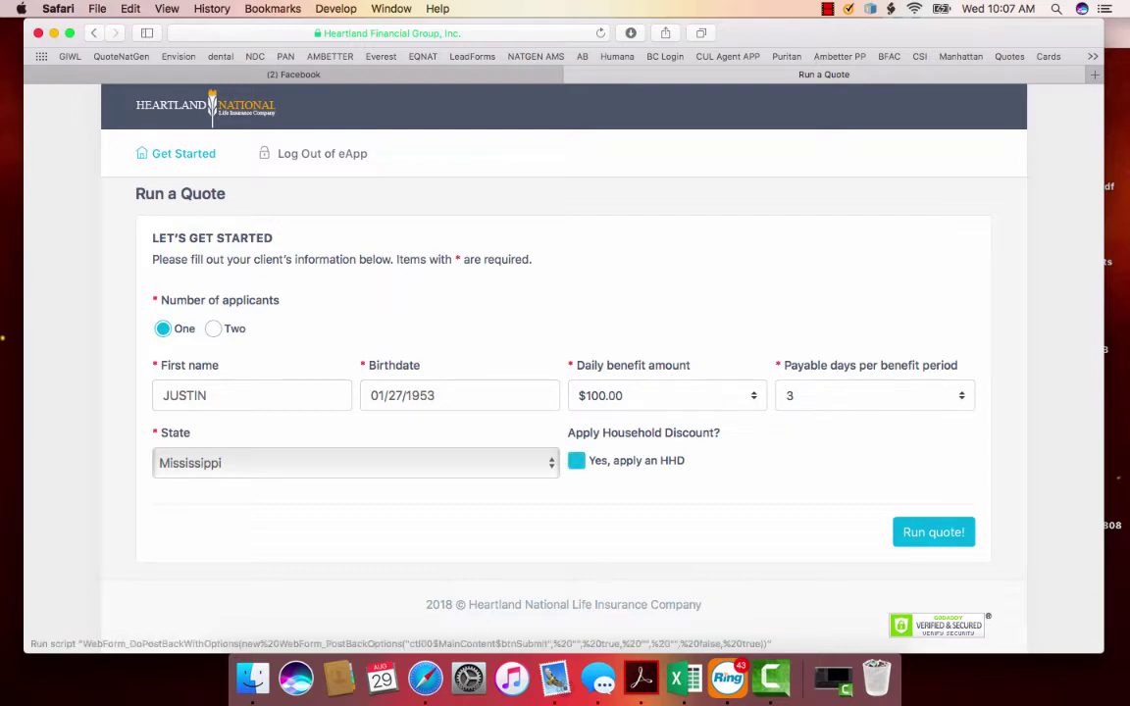
pyautogui.click(933, 532)
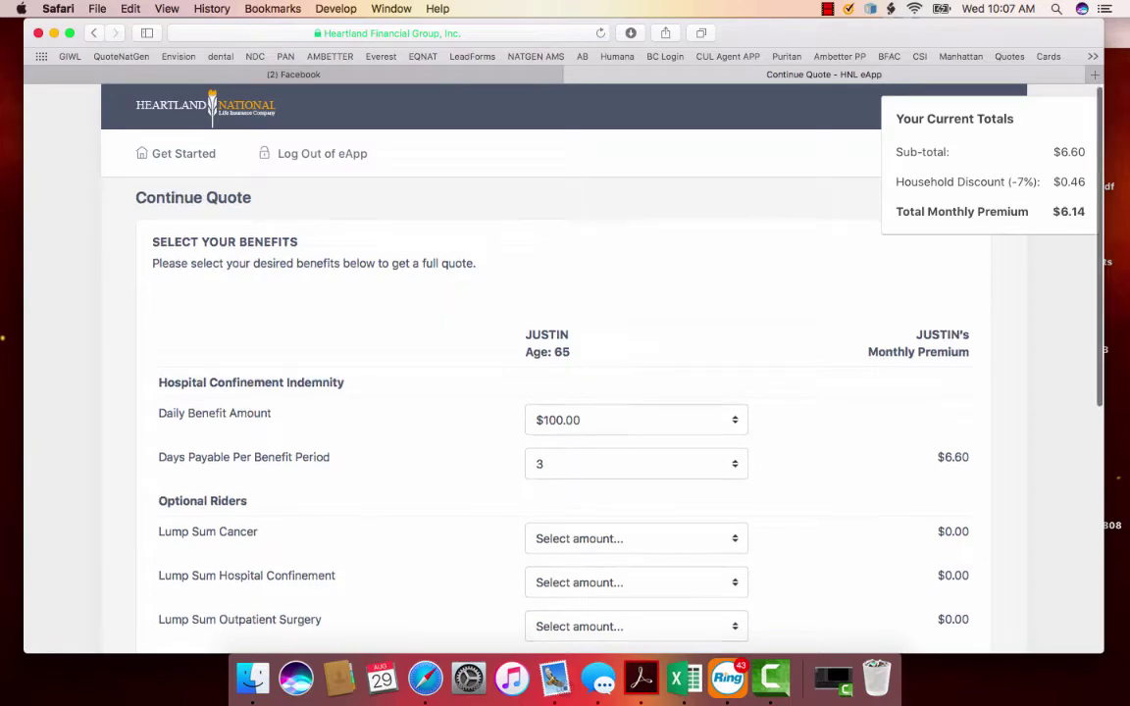
pyautogui.scroll(-3, 565, 392)
pyautogui.scroll(2, 565, 392)
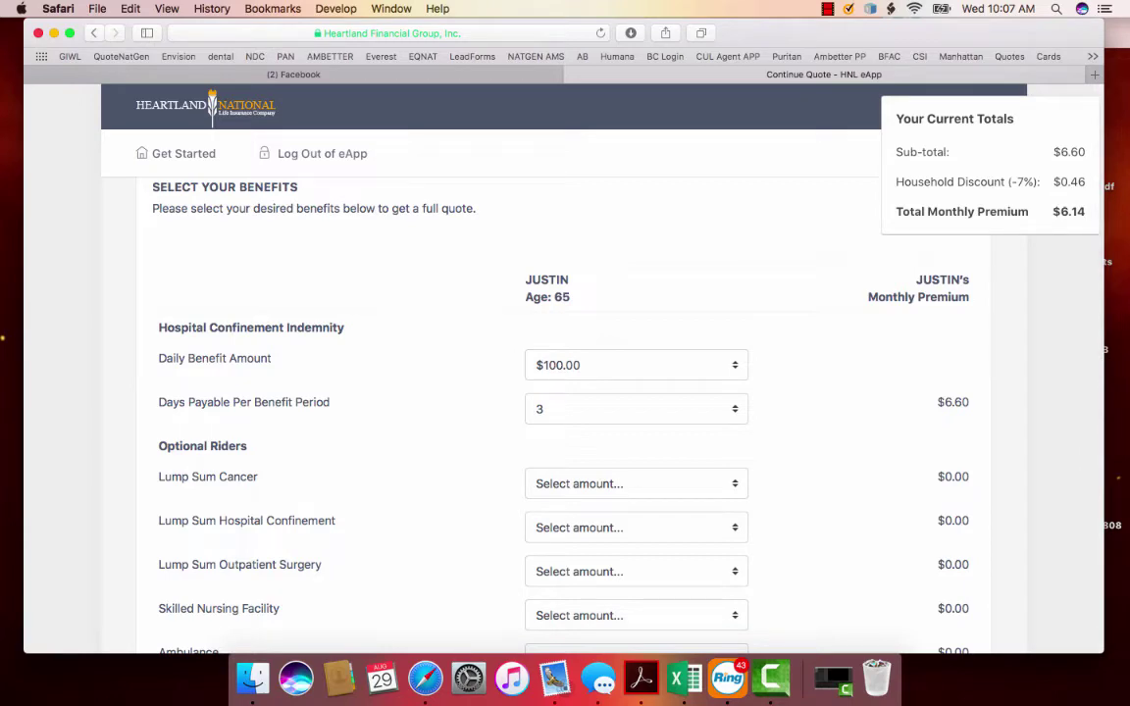
# Add the Dental Vision and Hearing rider, trying $1,500.00 before settling on $1,000.00
pyautogui.scroll(-1, 564, 392)
pyautogui.scroll(-3, 564, 392)
pyautogui.scroll(-1, 564, 393)
pyautogui.scroll(-2, 564, 392)
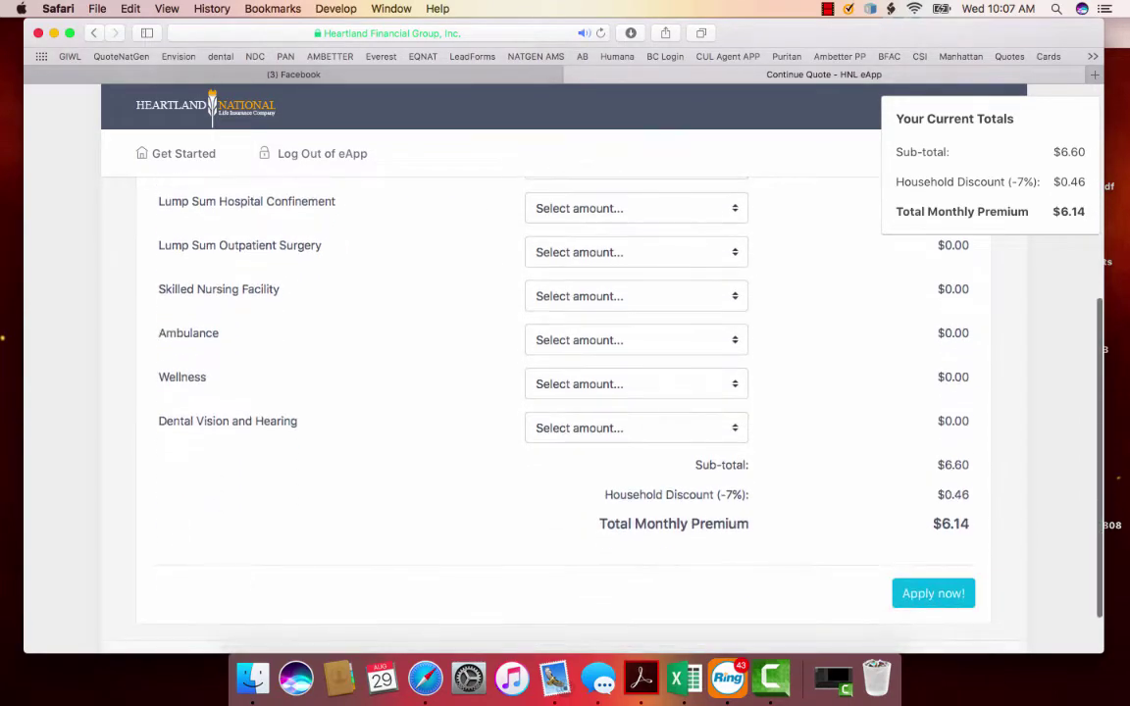
pyautogui.click(635, 427)
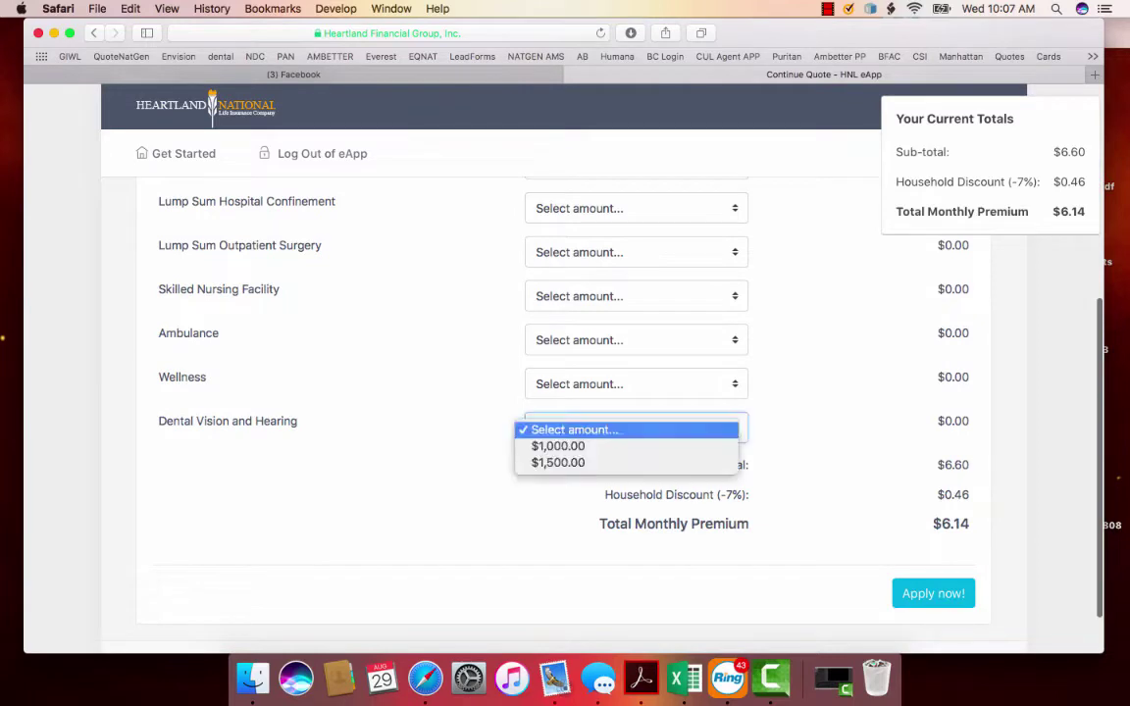
pyautogui.click(589, 444)
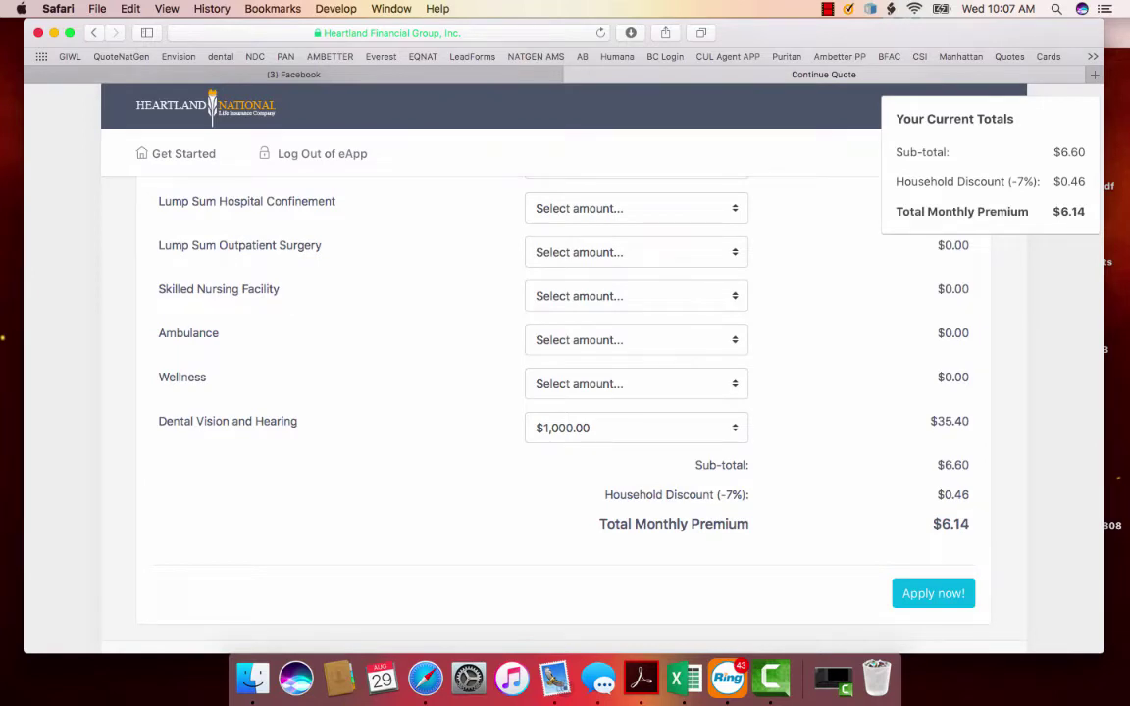
pyautogui.scroll(-1, 565, 393)
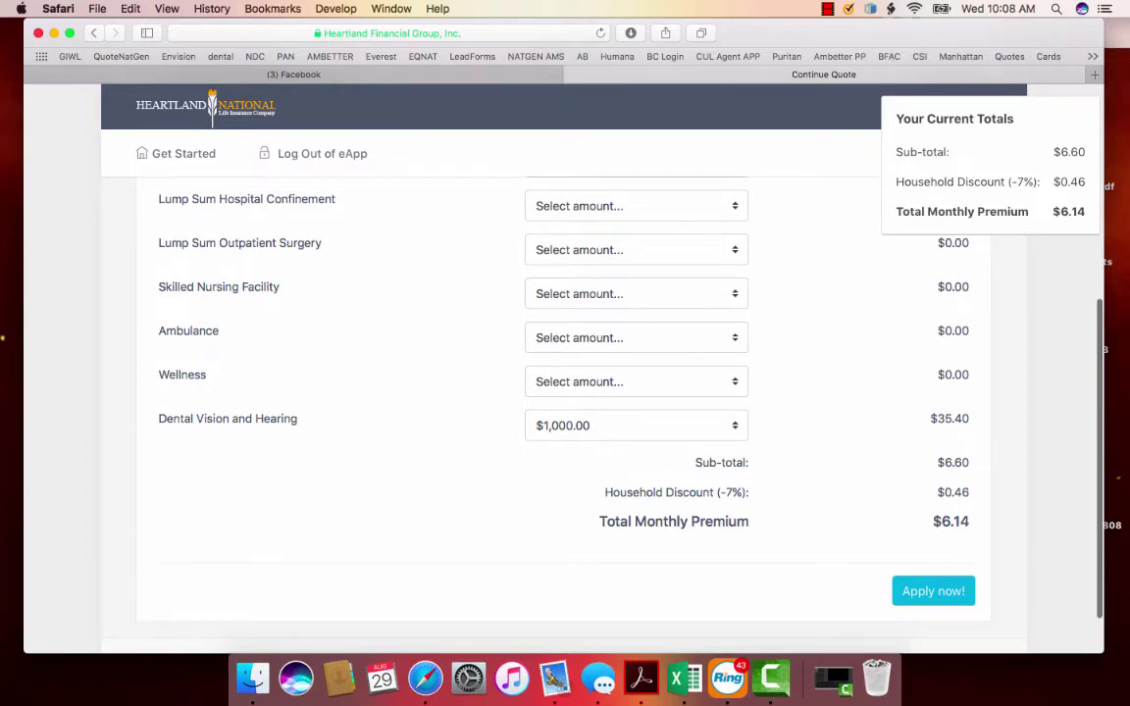
pyautogui.scroll(3, 565, 393)
pyautogui.click(637, 564)
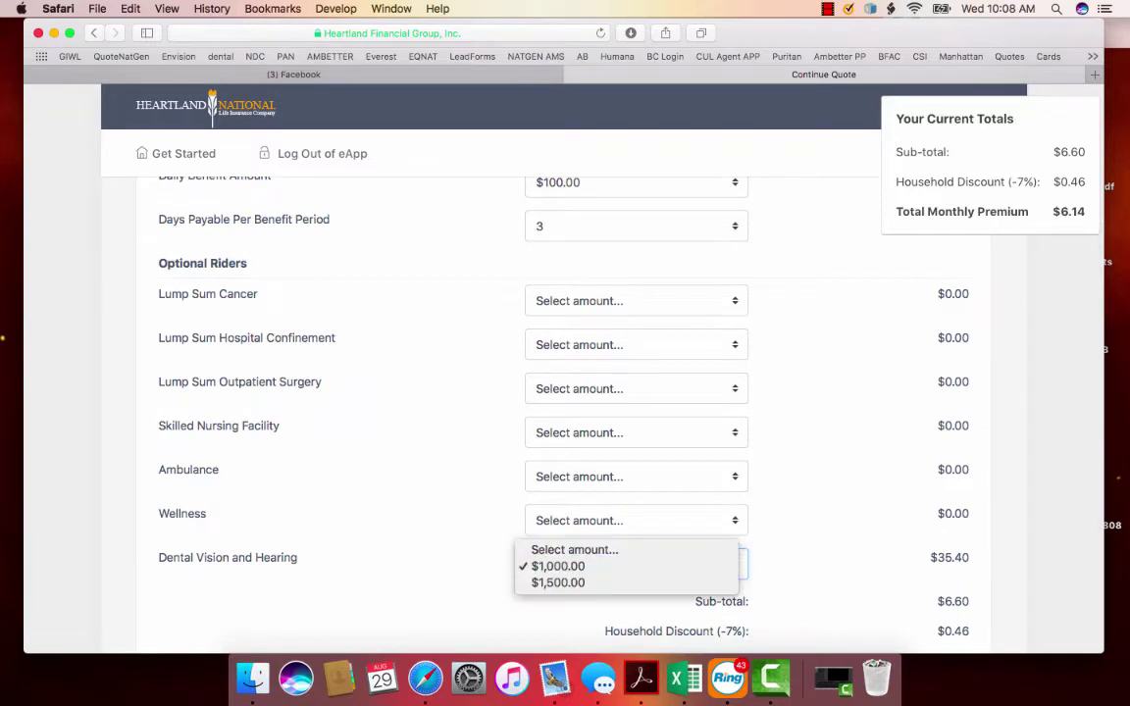
pyautogui.click(569, 583)
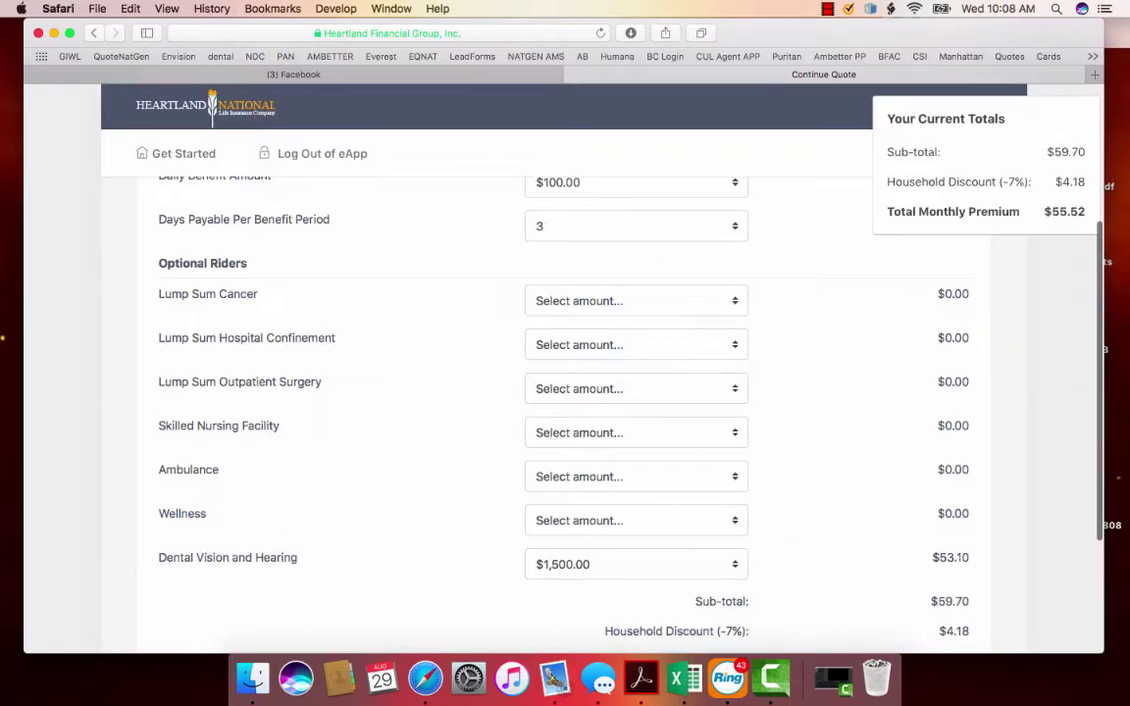
pyautogui.click(637, 564)
pyautogui.click(559, 548)
# Scroll through the quote down to the Apply now! button
pyautogui.scroll(-1, 566, 392)
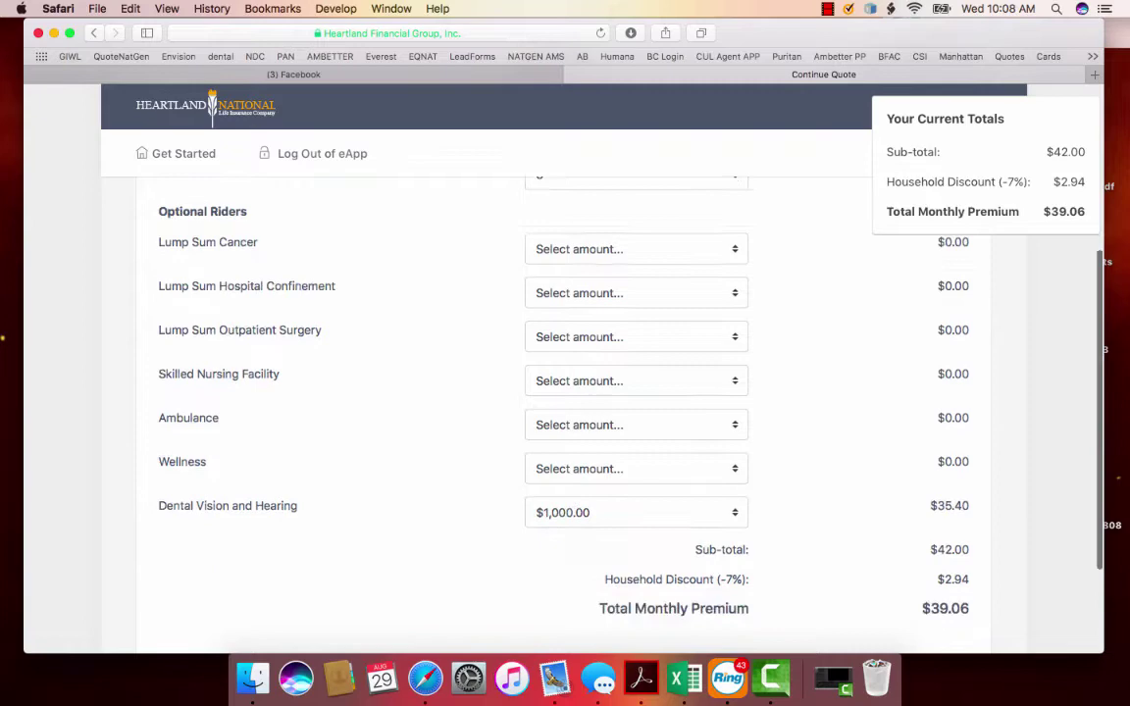
pyautogui.scroll(-1, 565, 393)
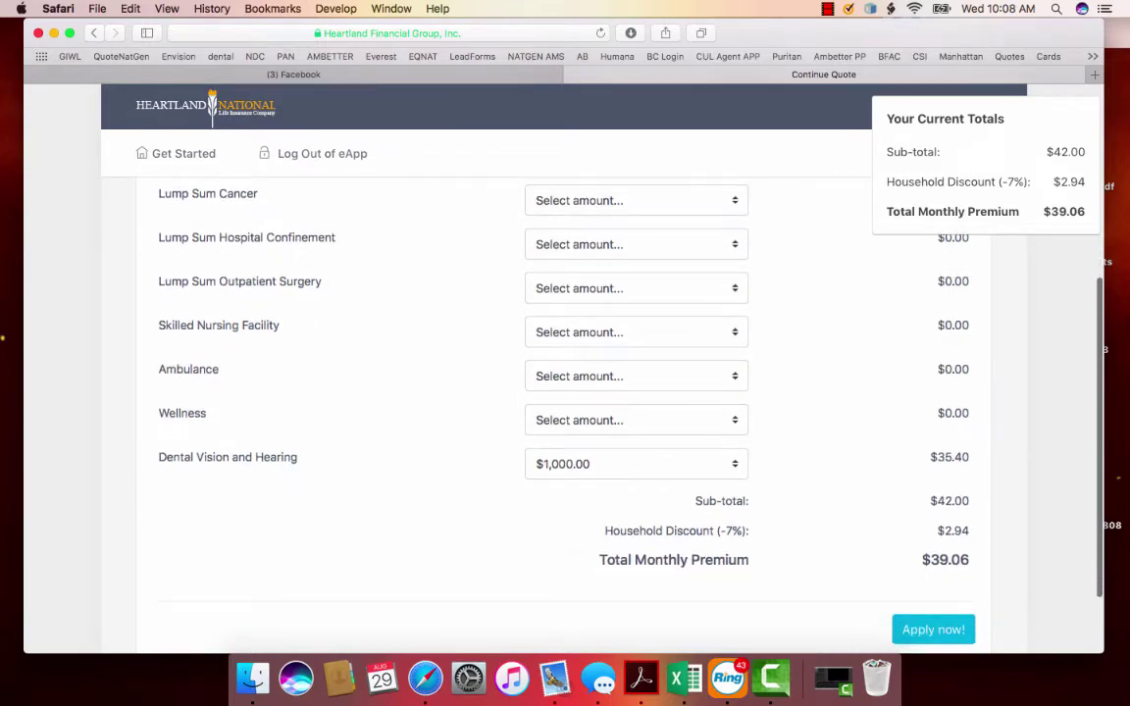
pyautogui.scroll(7, 565, 393)
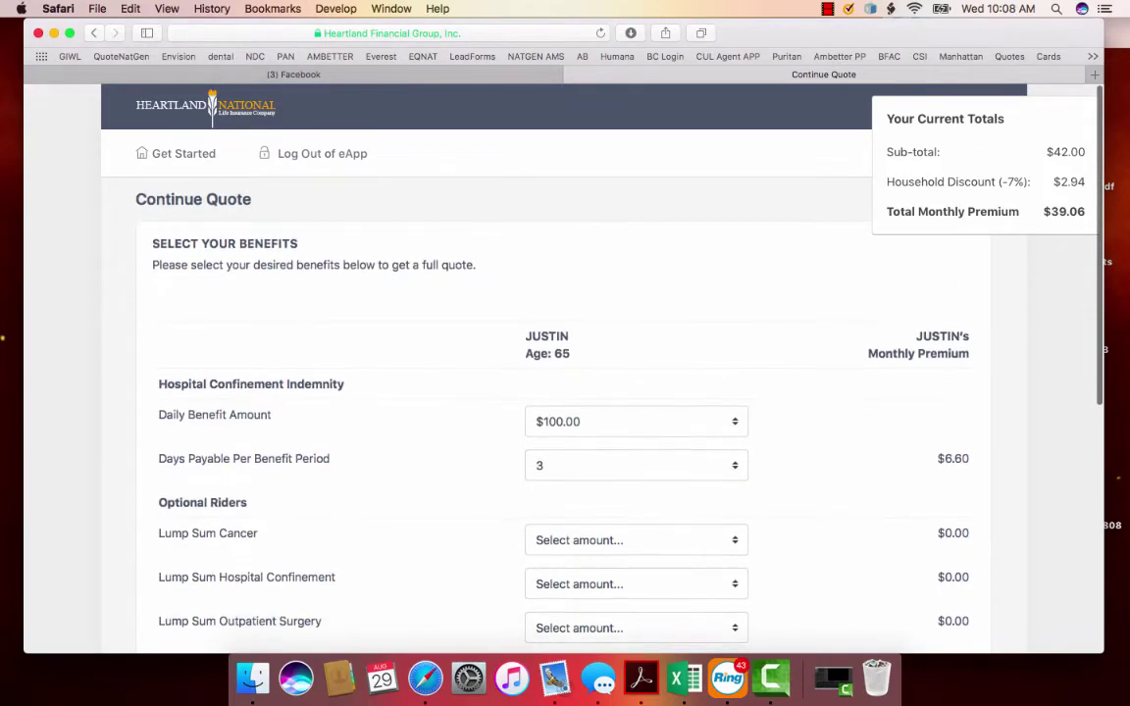
pyautogui.scroll(-1, 565, 392)
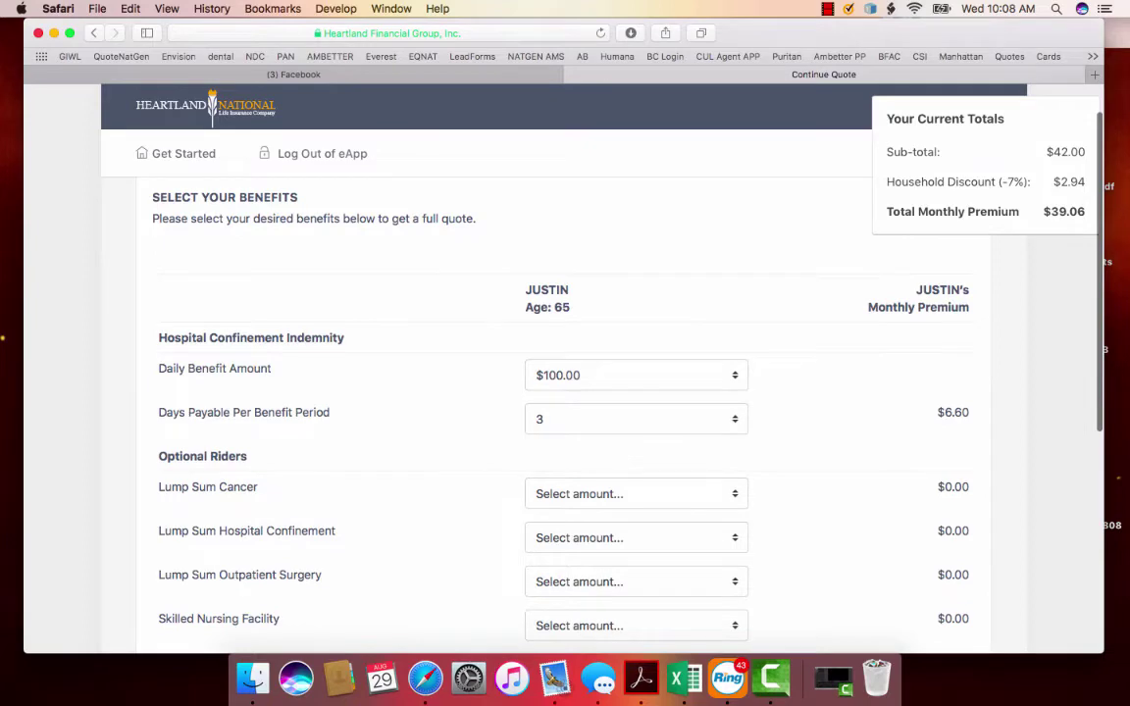
pyautogui.scroll(-2, 565, 393)
pyautogui.scroll(-2, 565, 393)
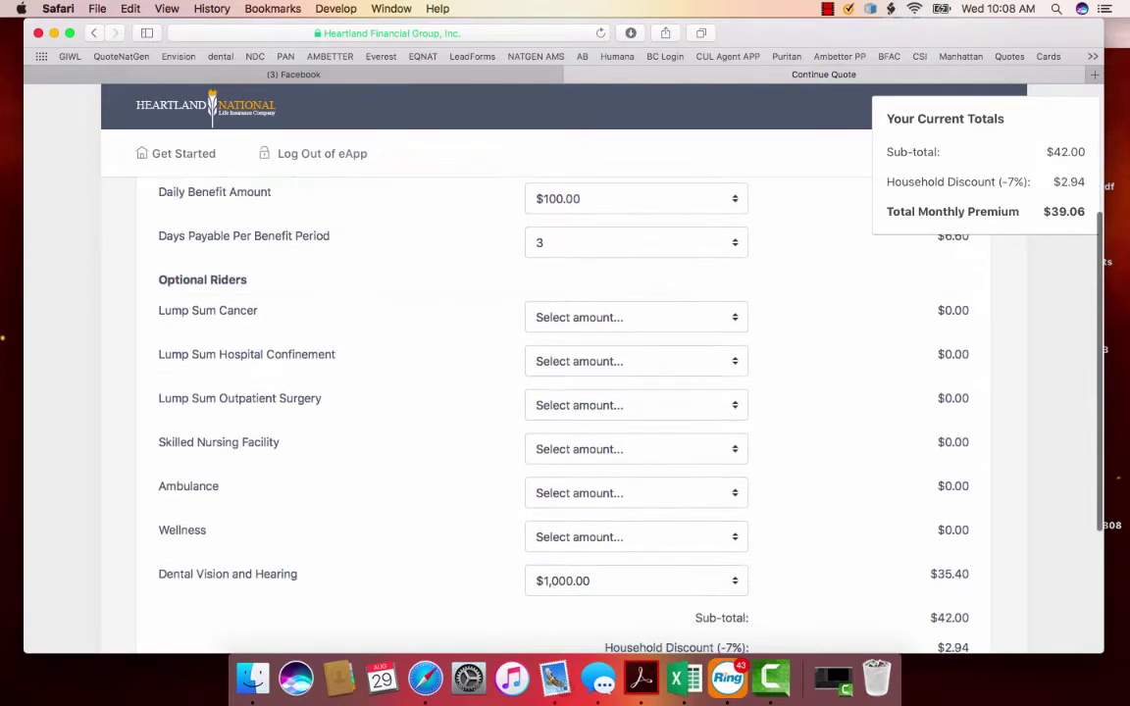
pyautogui.scroll(-1, 565, 392)
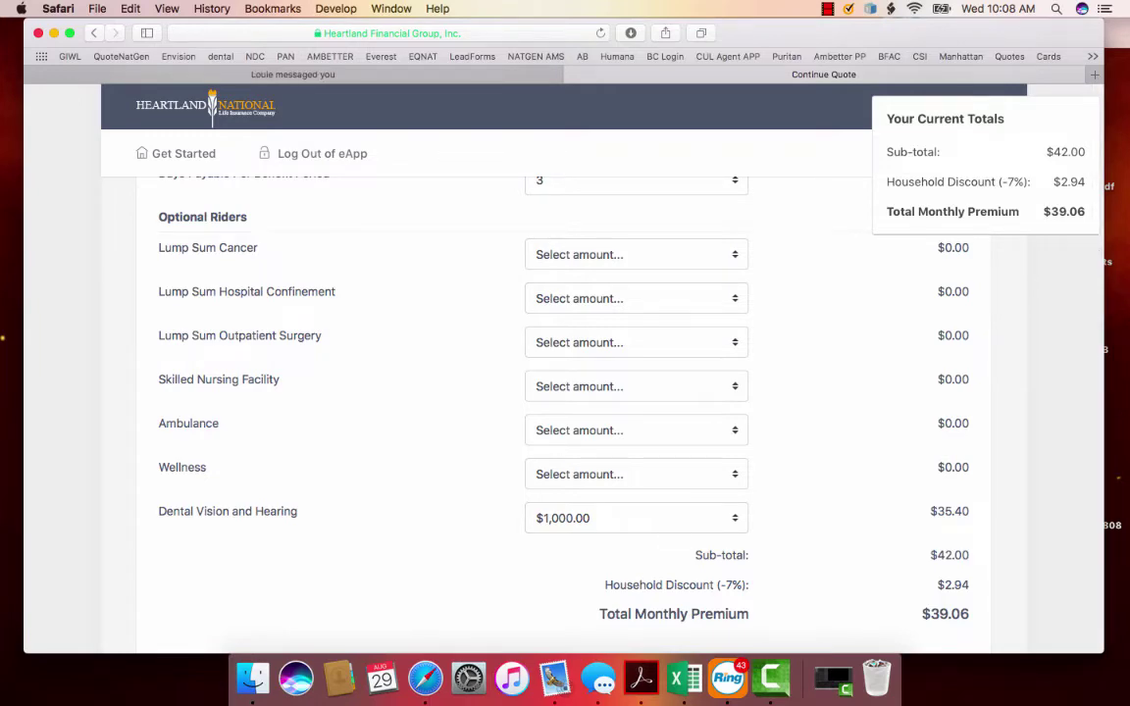
pyautogui.scroll(2, 564, 393)
pyautogui.scroll(3, 564, 393)
pyautogui.scroll(-5, 564, 393)
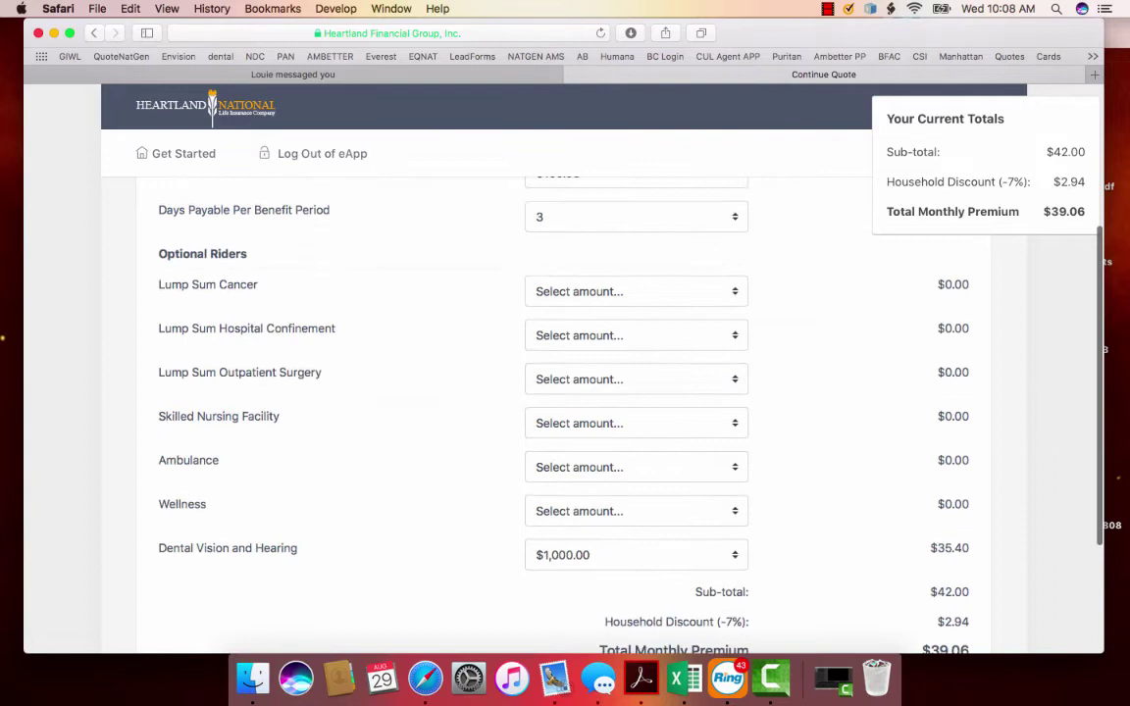
pyautogui.scroll(-1, 564, 392)
pyautogui.scroll(2, 565, 392)
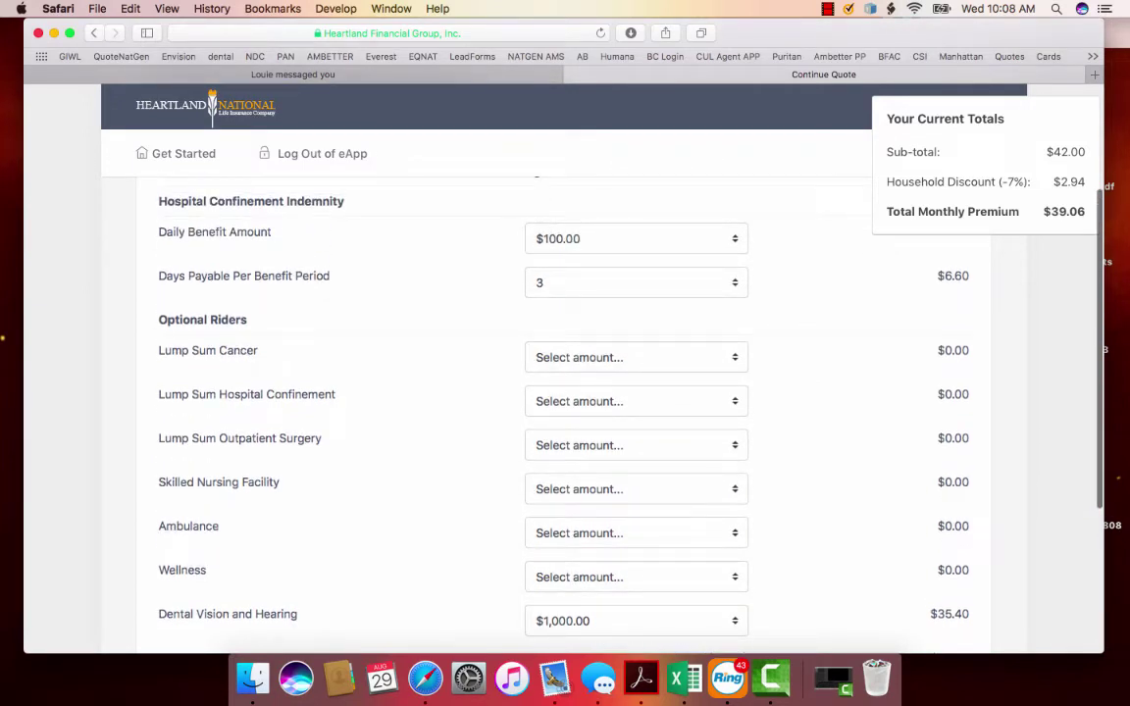
pyautogui.scroll(-1, 564, 392)
pyautogui.scroll(-1, 565, 392)
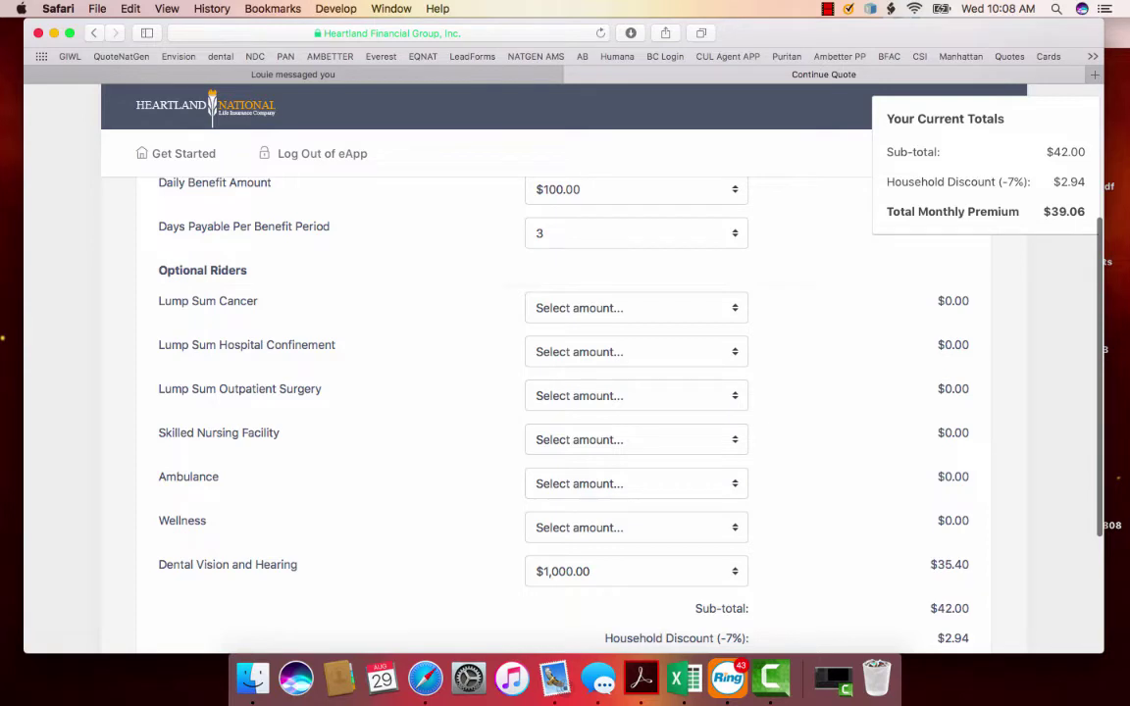
pyautogui.scroll(-1, 564, 392)
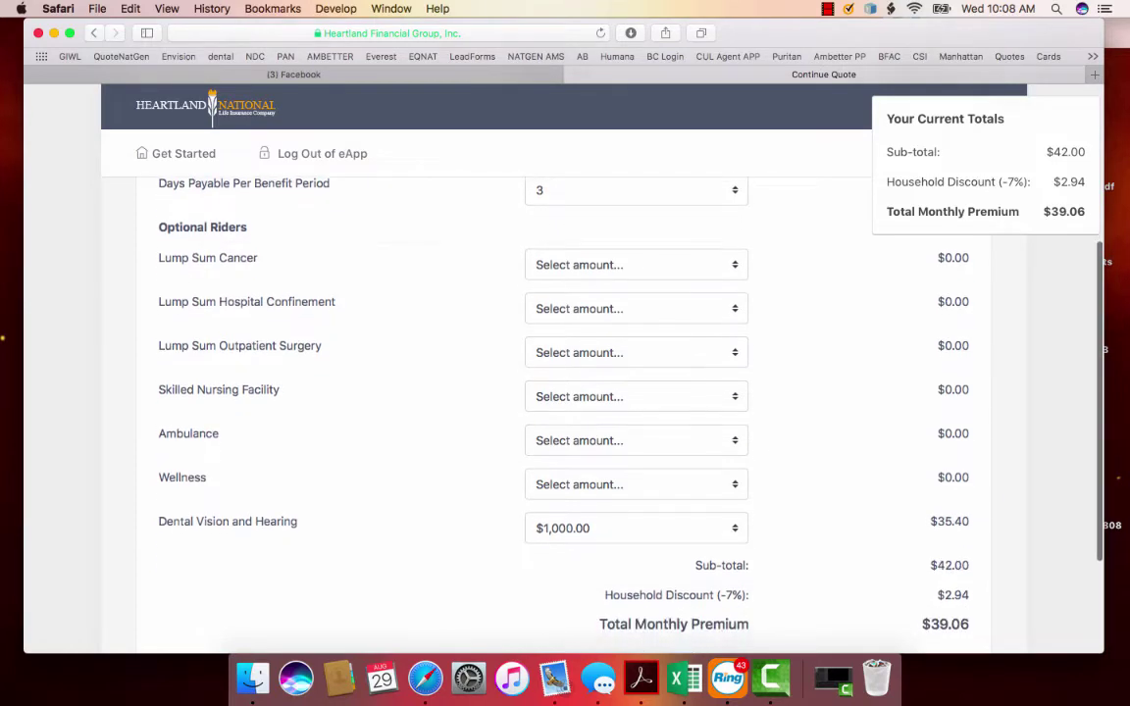
pyautogui.scroll(-1, 564, 392)
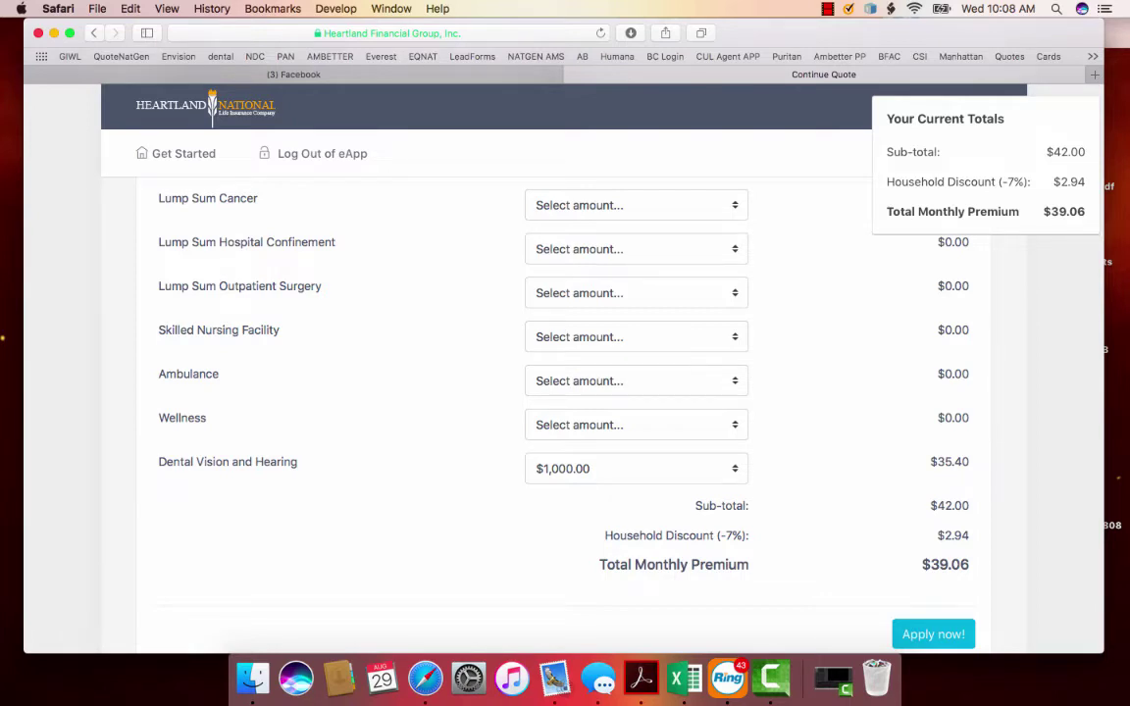
pyautogui.scroll(-1, 564, 392)
pyautogui.scroll(-2, 565, 393)
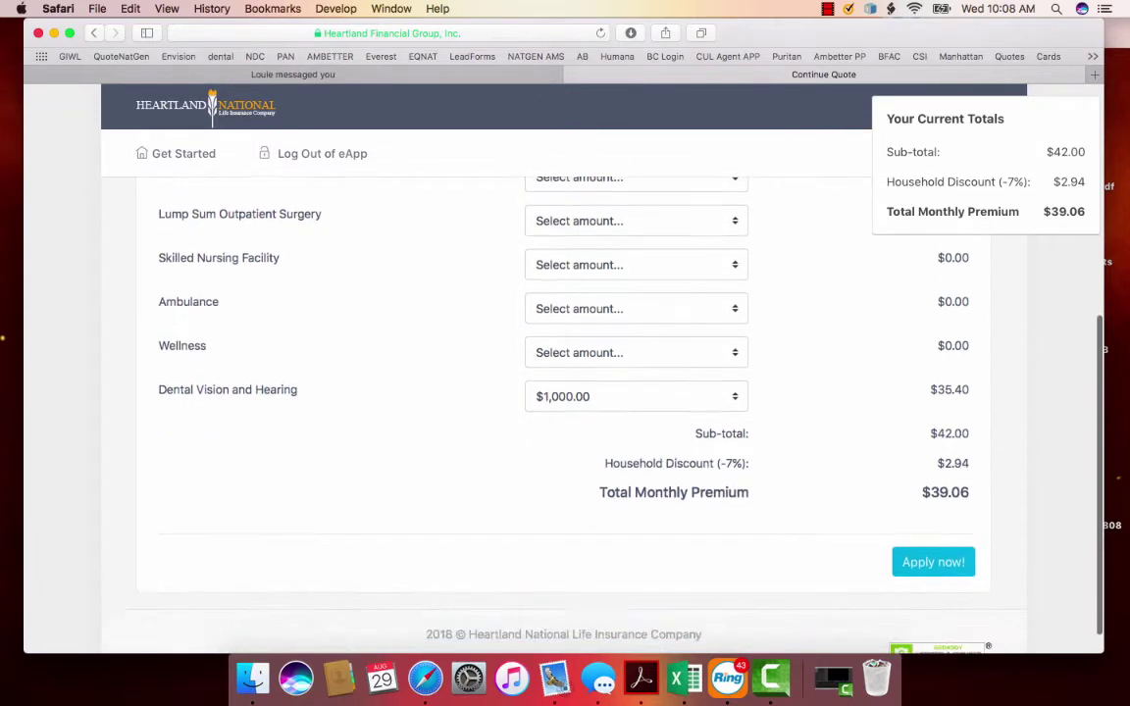
pyautogui.scroll(-1, 564, 392)
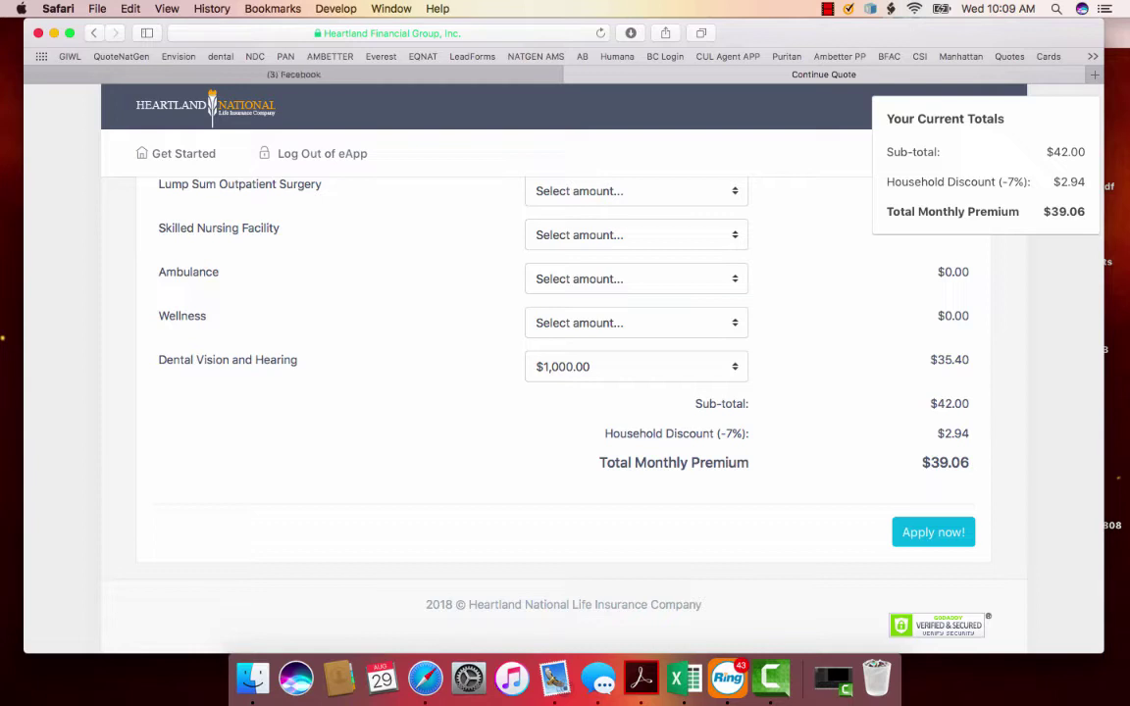
pyautogui.scroll(-1, 564, 392)
pyautogui.scroll(-1, 564, 392)
pyautogui.scroll(-1, 564, 392)
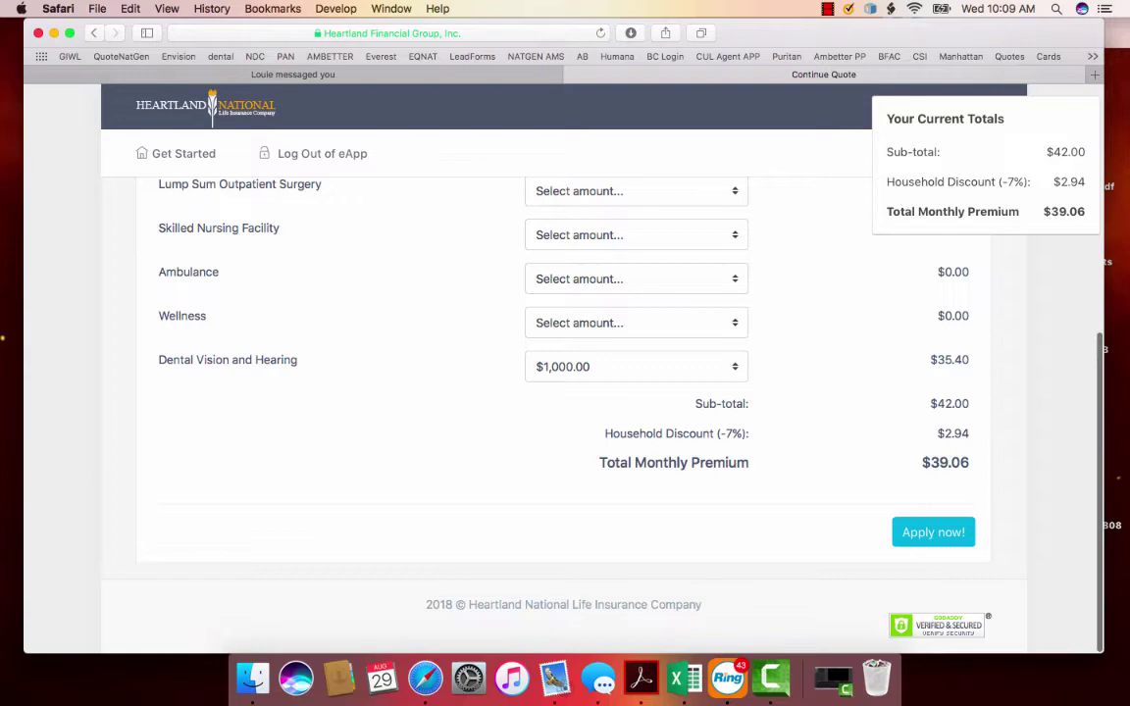
pyautogui.scroll(-1, 564, 392)
pyautogui.scroll(3, 636, 365)
pyautogui.scroll(-3, 636, 365)
pyautogui.scroll(-1, 636, 366)
# Switch the Dental Vision and Hearing rider to $1,500.00, then back to $1,000.00
pyautogui.click(636, 366)
pyautogui.press('Down')
pyautogui.press('Return')
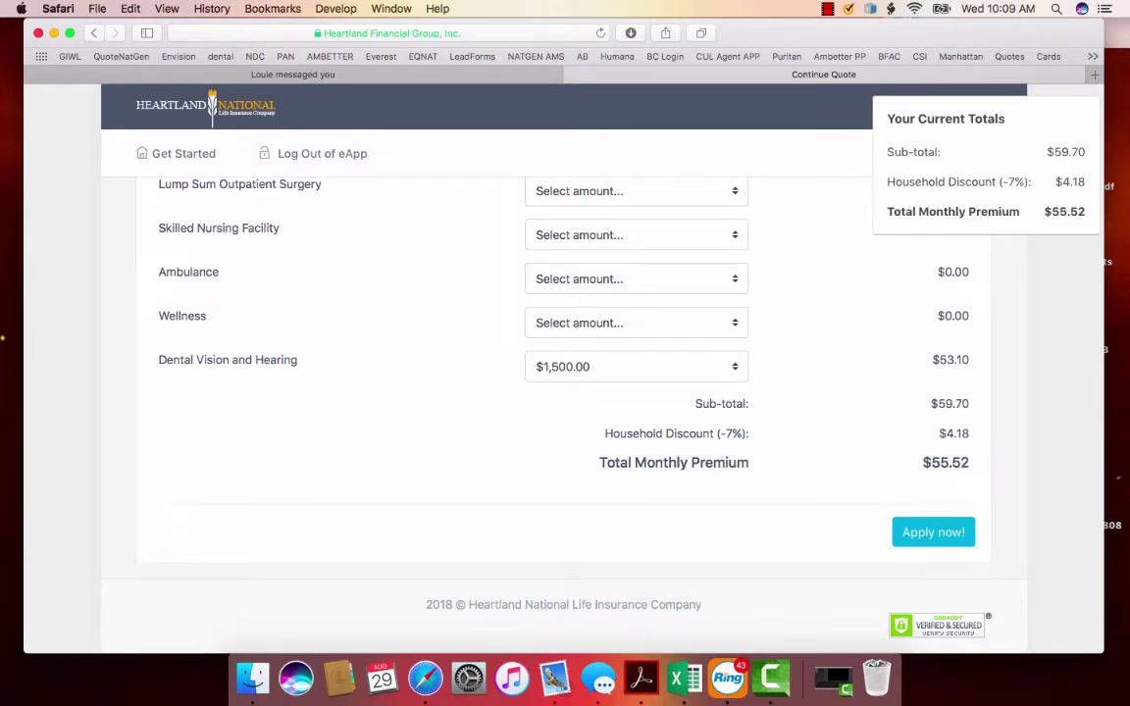
pyautogui.press('space')
pyautogui.press('Up')
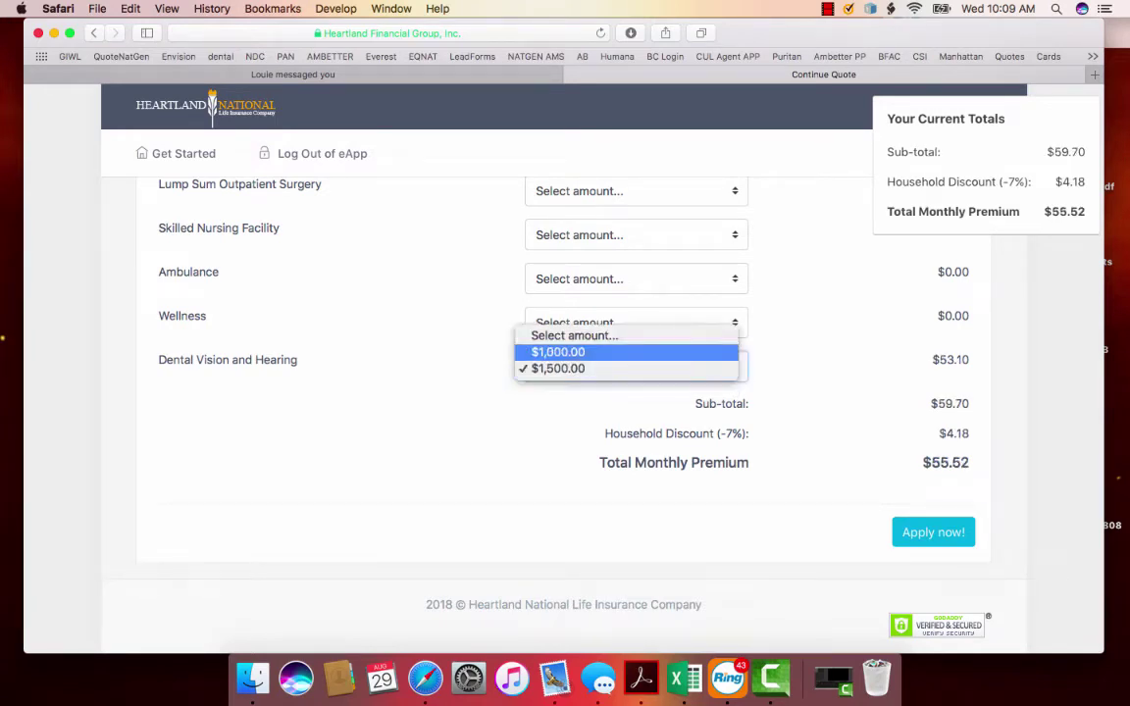
pyautogui.press('Return')
pyautogui.scroll(8, 565, 393)
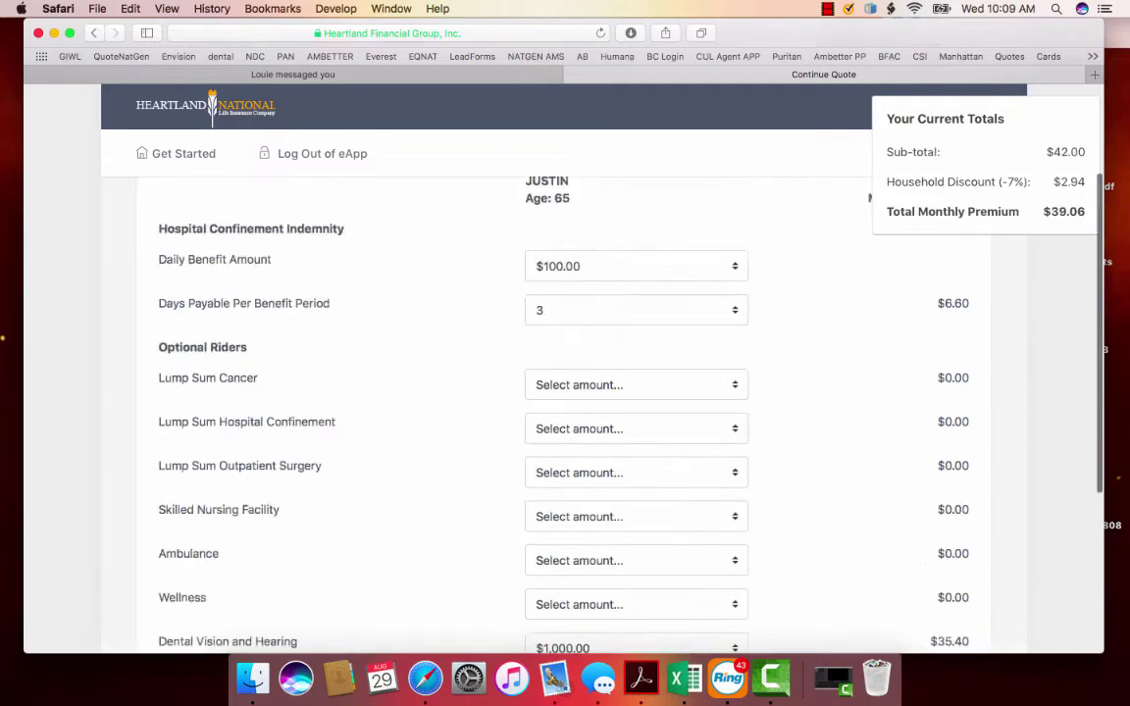
pyautogui.scroll(2, 565, 392)
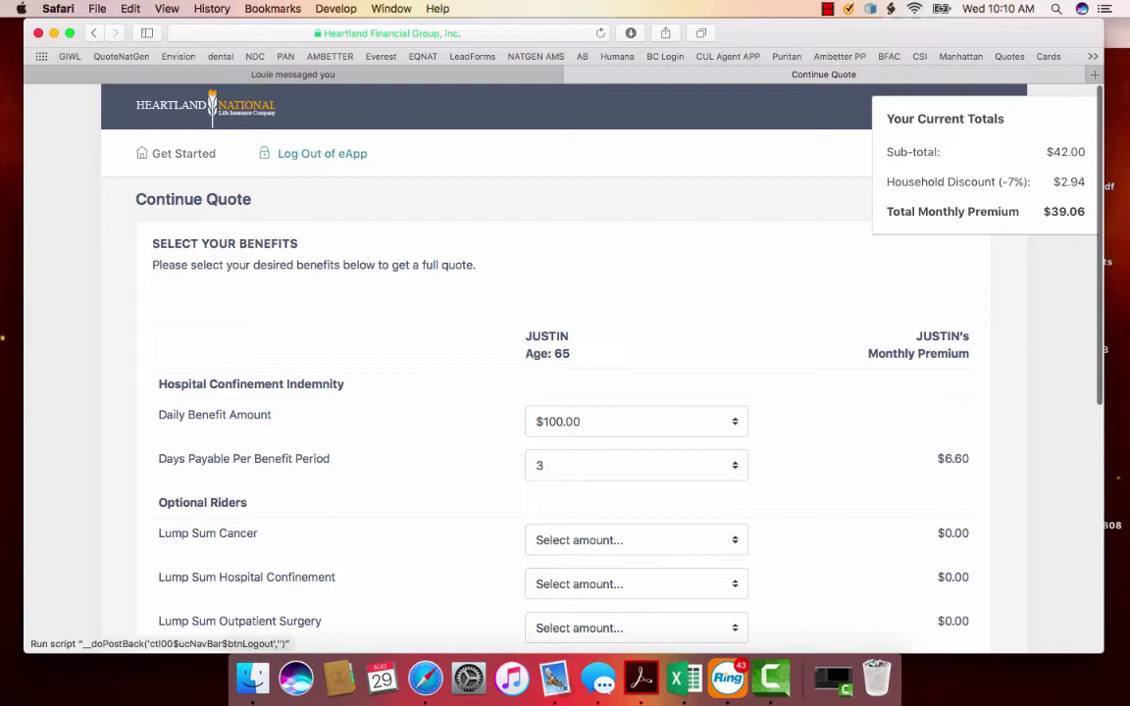
# Start a fresh quote with the applicant's first name and birthdate 01/01/1954
pyautogui.click(184, 153)
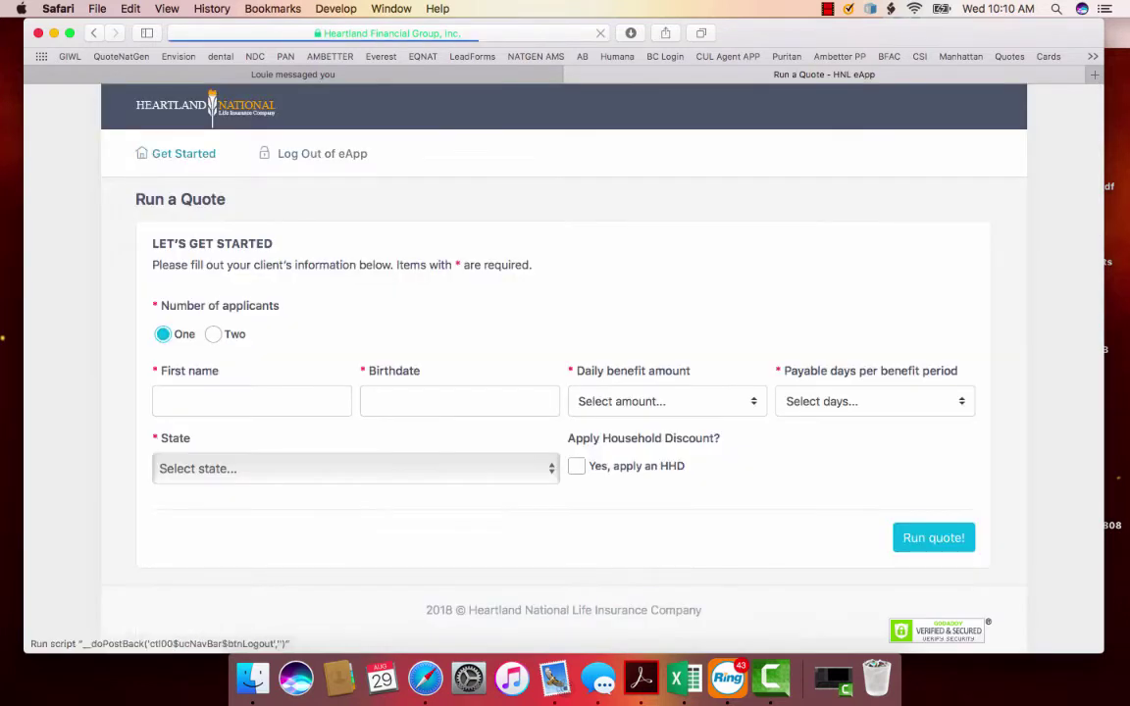
pyautogui.write('JUSTIN')
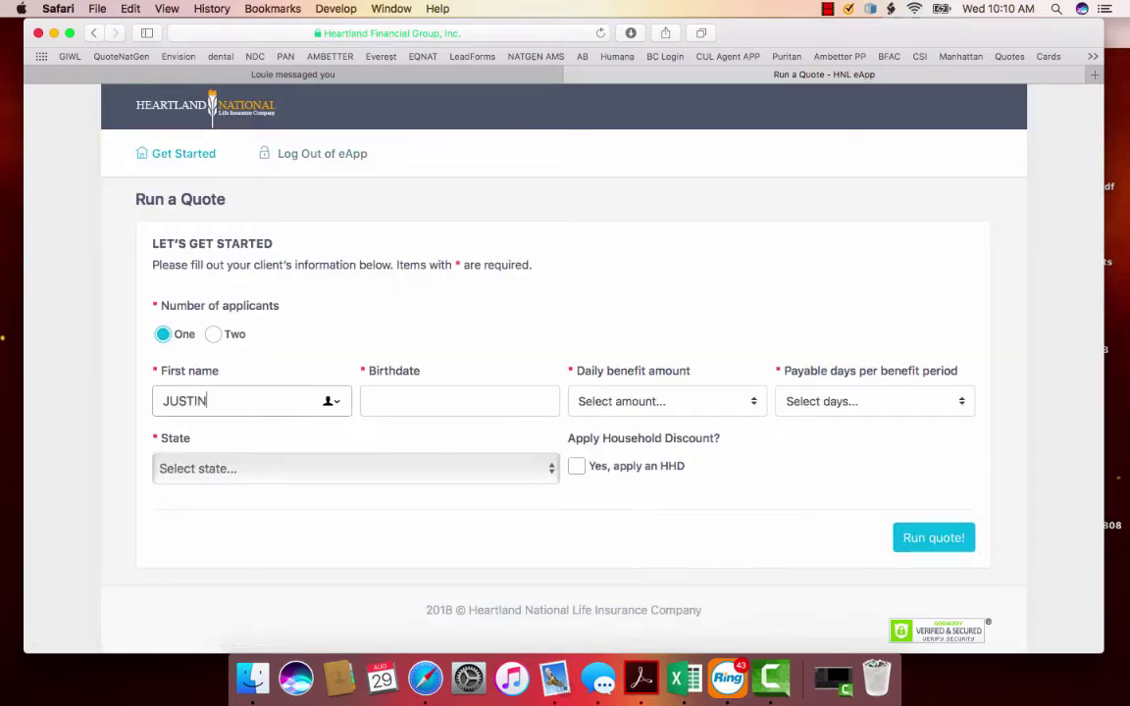
pyautogui.press('Tab')
pyautogui.write('01/01/')
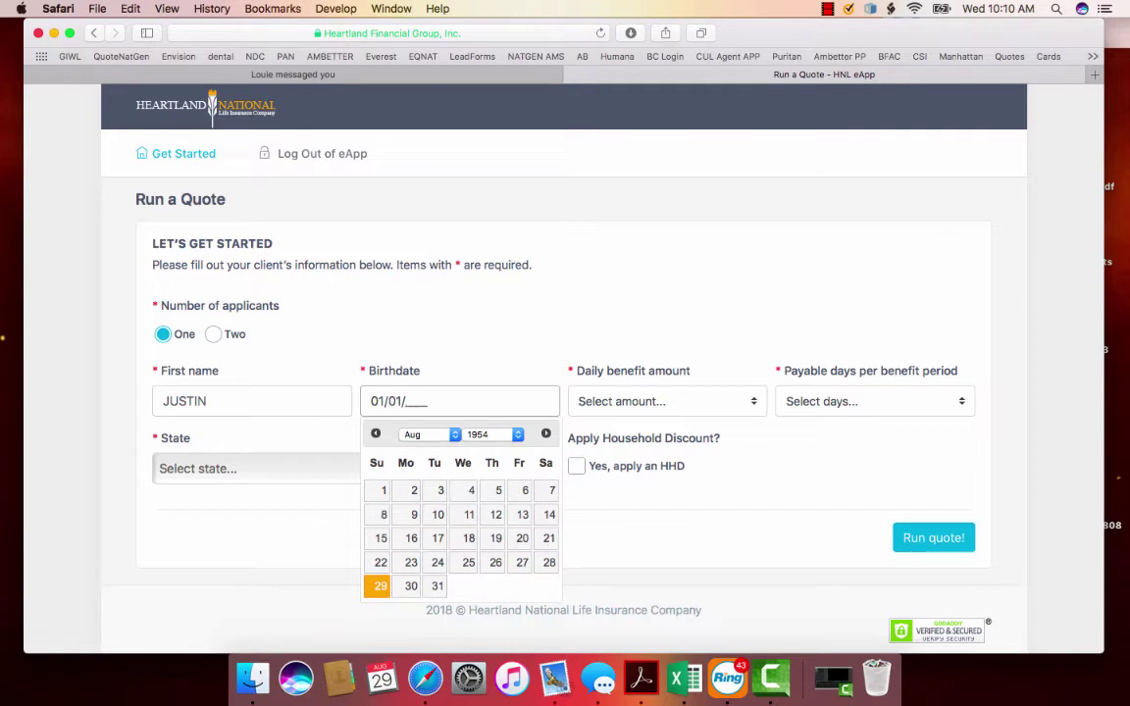
pyautogui.write('1954')
pyautogui.press('Tab')
# Choose a $100.00 daily benefit with 3 payable days per period
pyautogui.press('space')
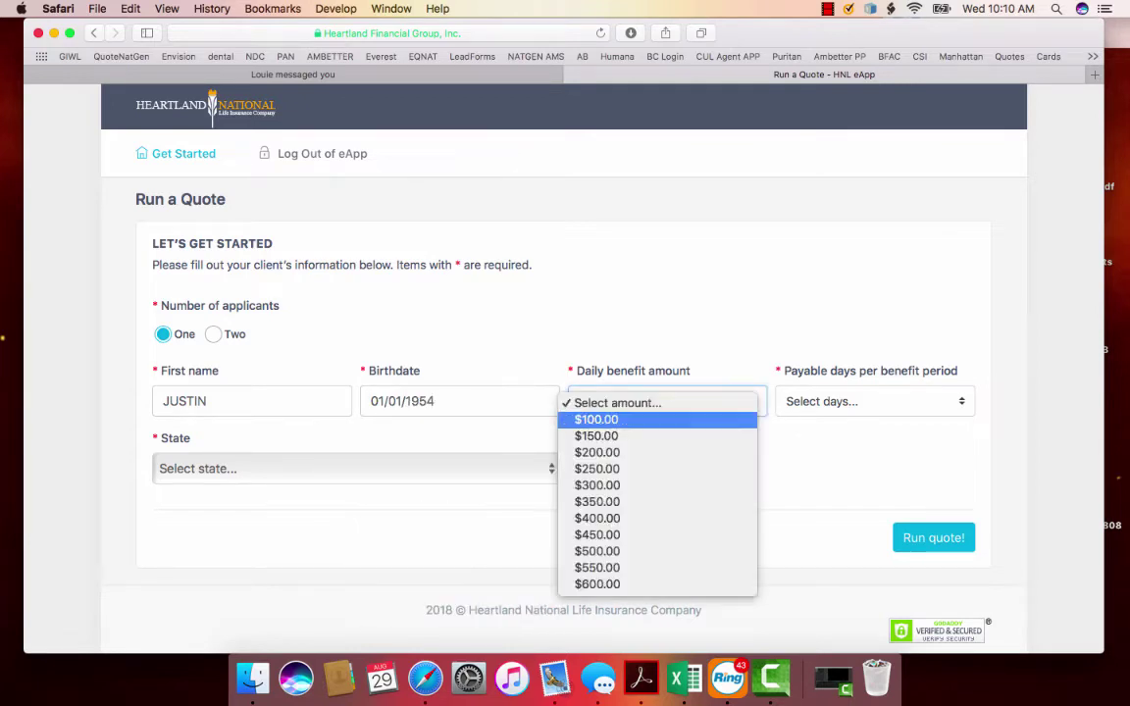
pyautogui.press('Return')
pyautogui.press('Tab')
pyautogui.press('space')
pyautogui.press('Return')
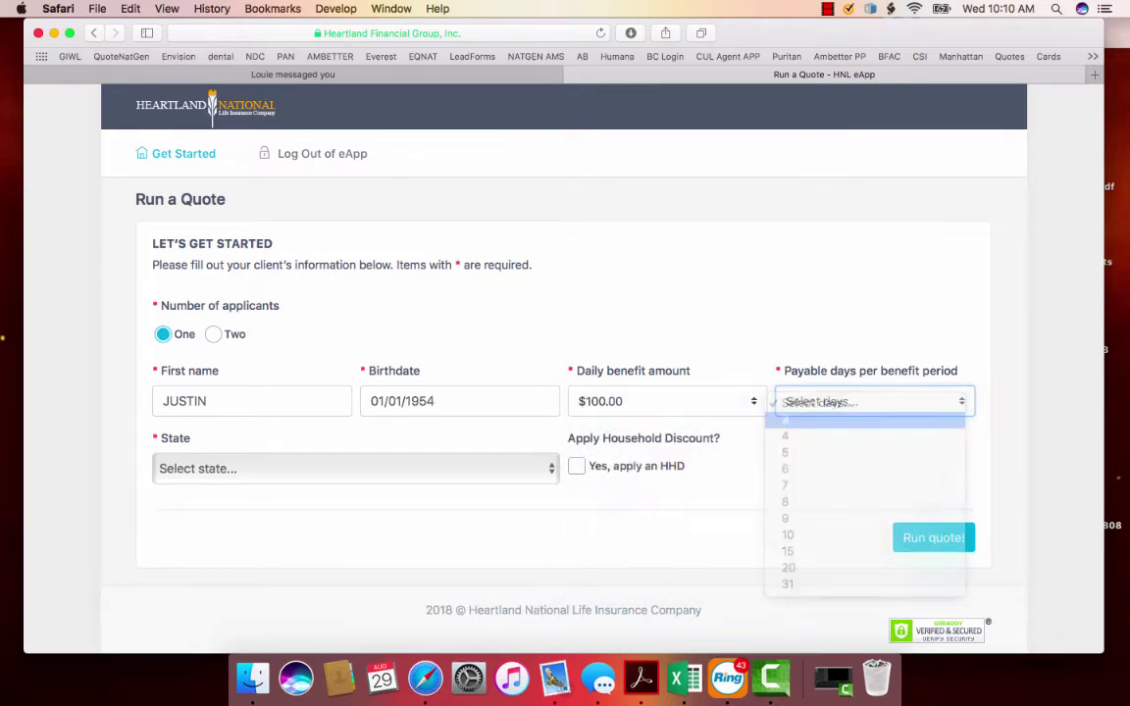
# Apply the household discount, set the state to Mississippi and submit the quote
pyautogui.press('Tab')
pyautogui.press('Tab')
pyautogui.press('space')
pyautogui.hotkey('shift', 'Tab')
pyautogui.press('space')
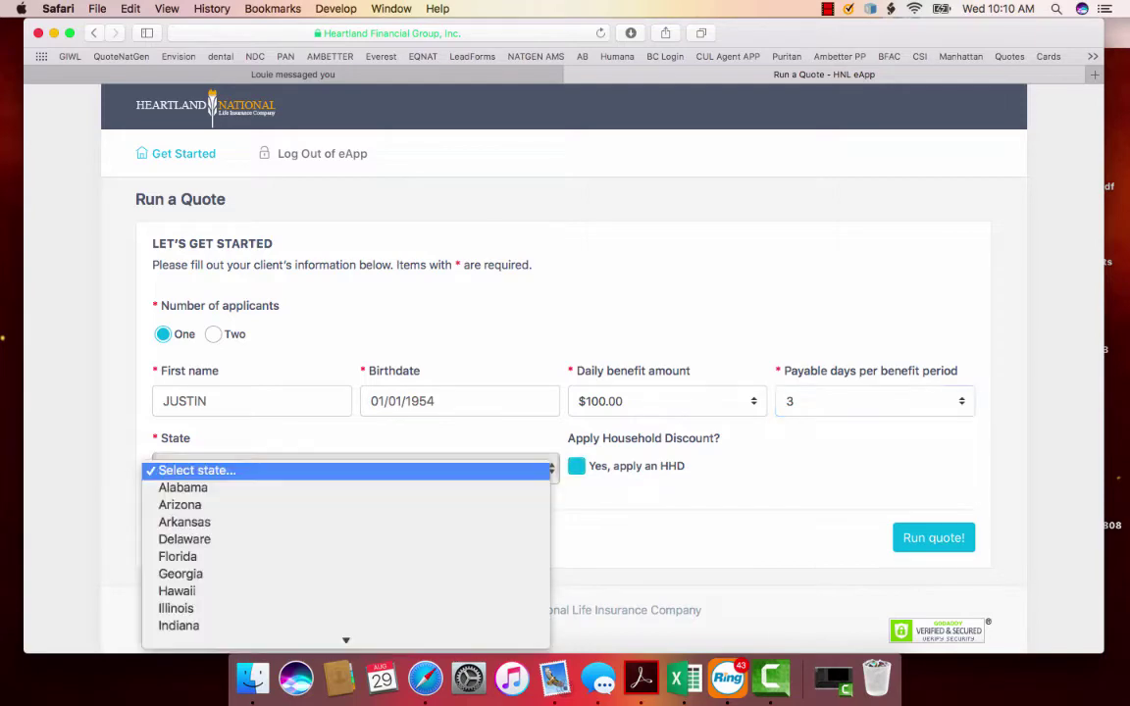
pyautogui.press('m')
pyautogui.press('Down')
pyautogui.press('Return')
pyautogui.press('Tab')
pyautogui.press('Tab')
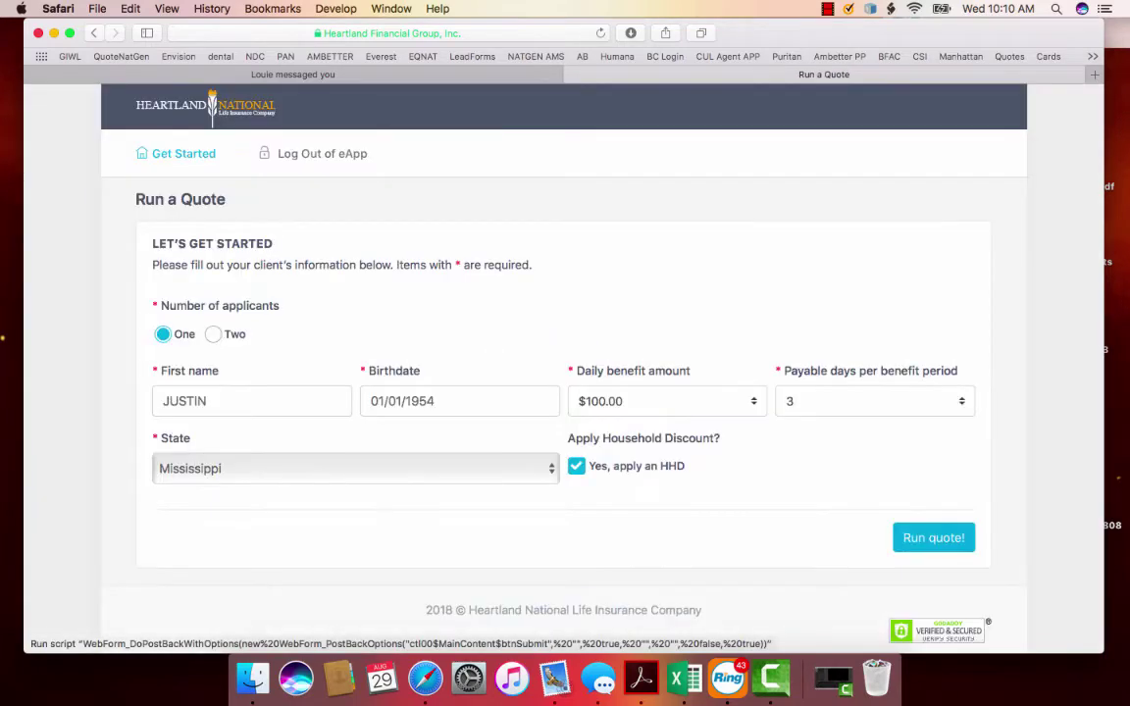
pyautogui.press('Return')
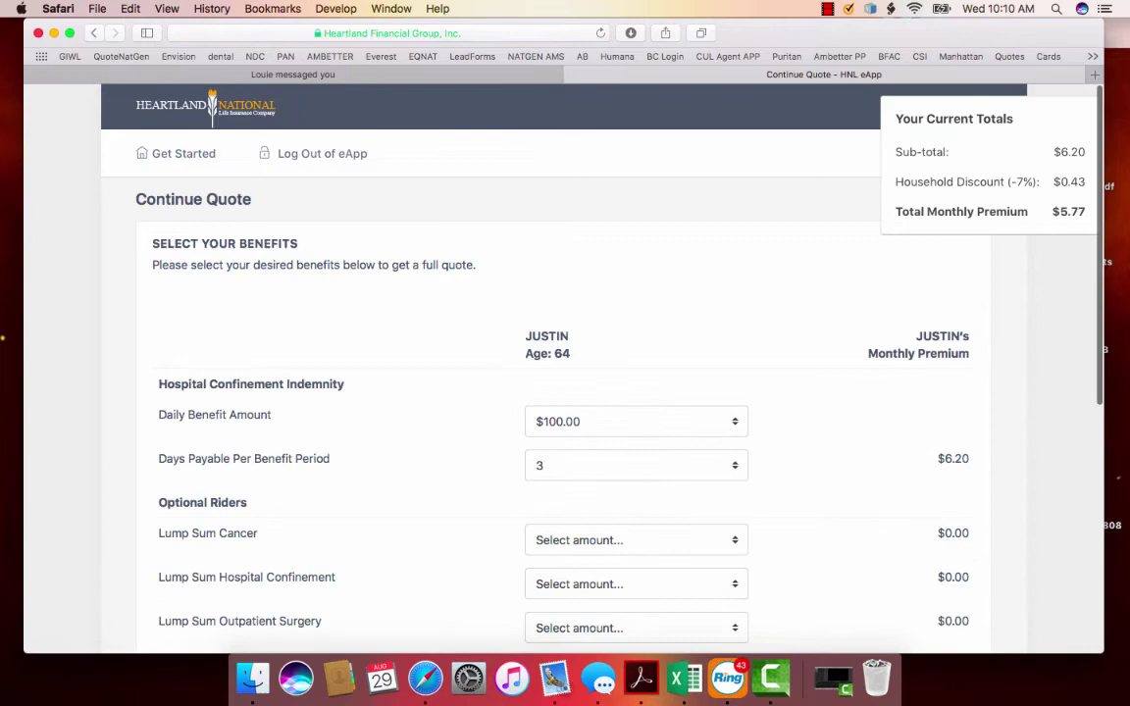
# Add a $1,000.00 Dental Vision and Hearing rider to the fresh quote
pyautogui.press('Down')
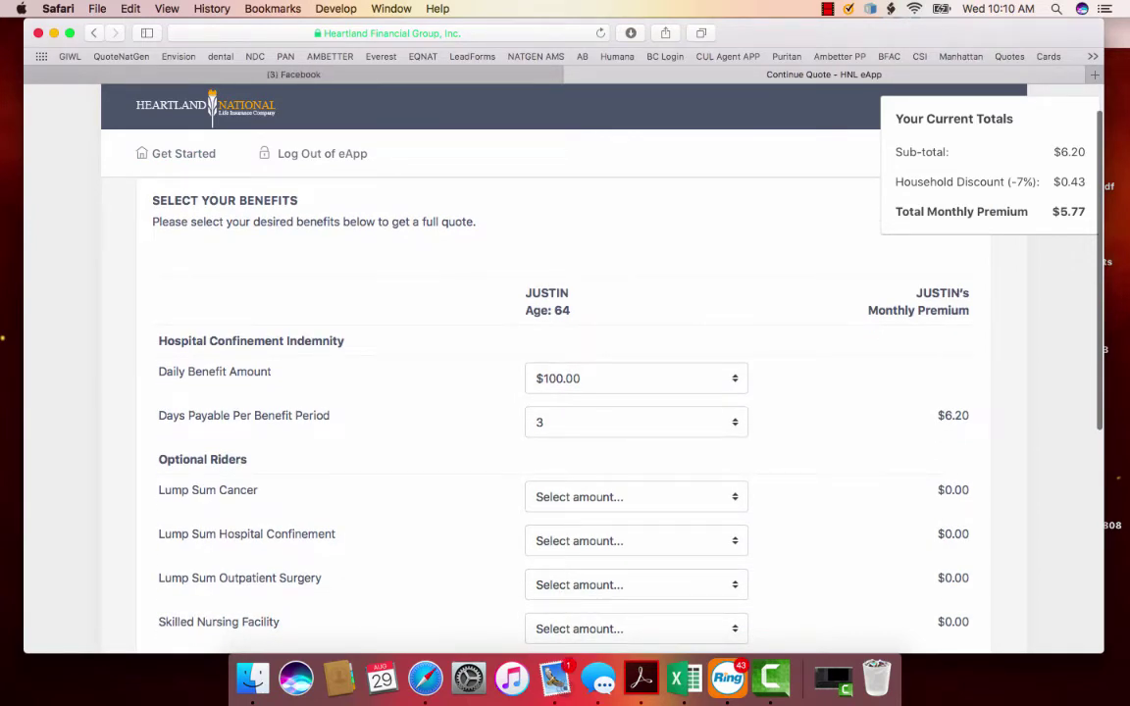
pyautogui.scroll(-8, 565, 393)
pyautogui.press('space')
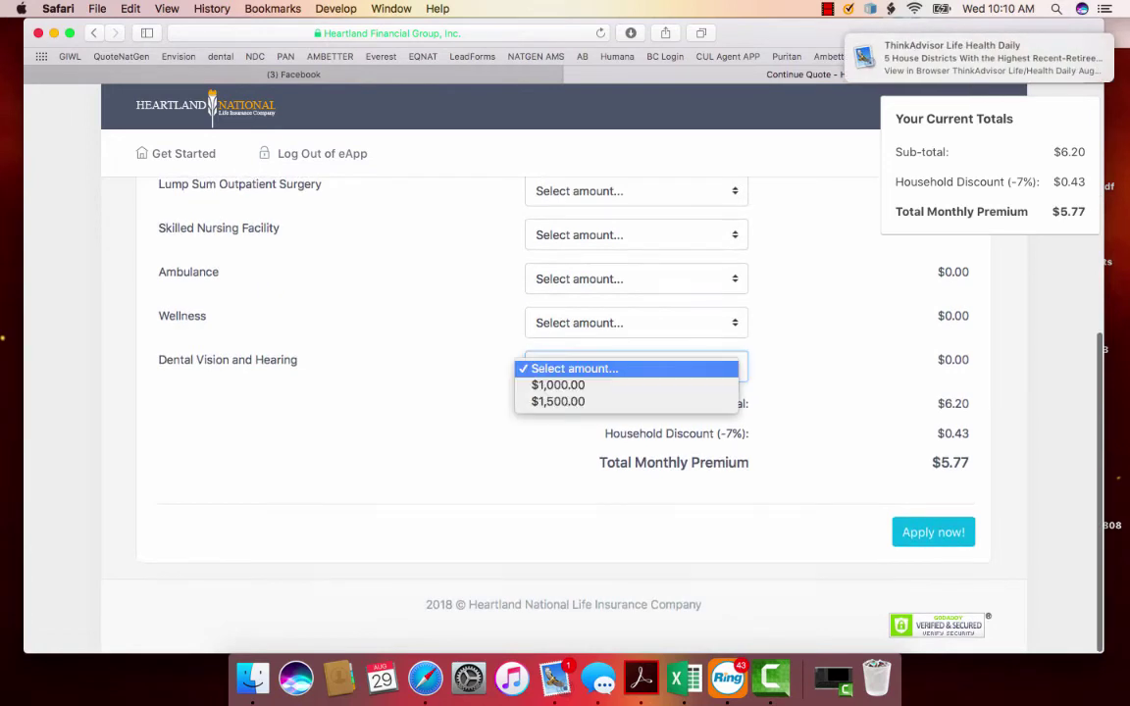
pyautogui.press('Down')
pyautogui.press('Return')
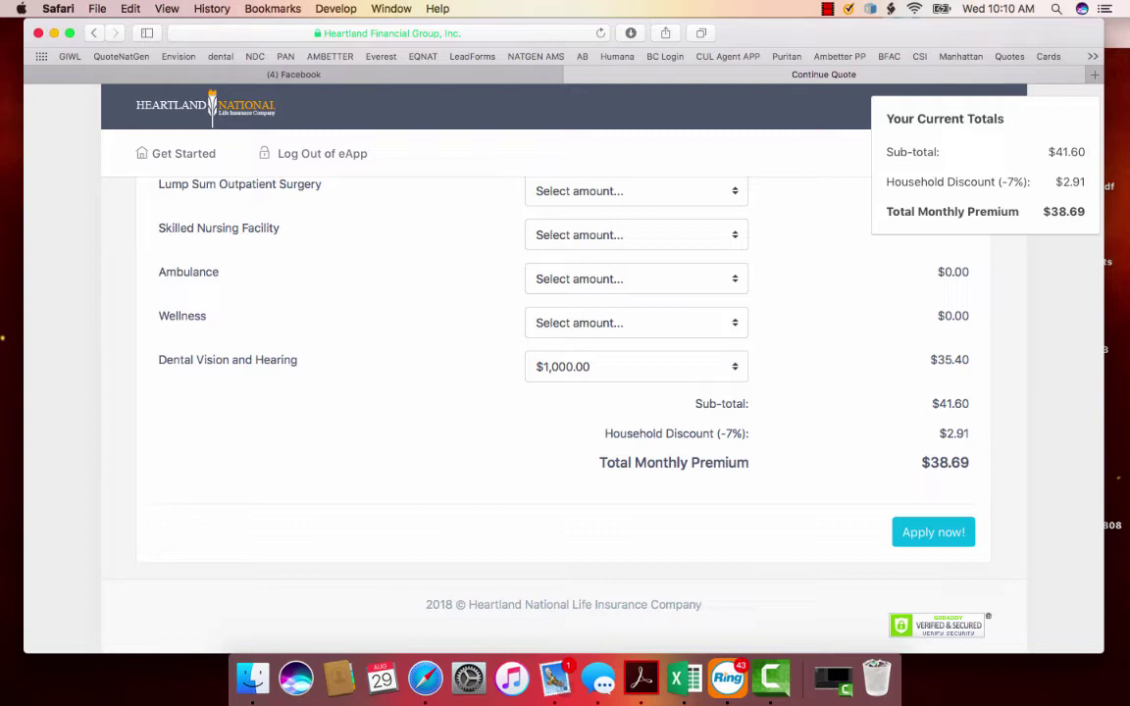
pyautogui.press('super+space')
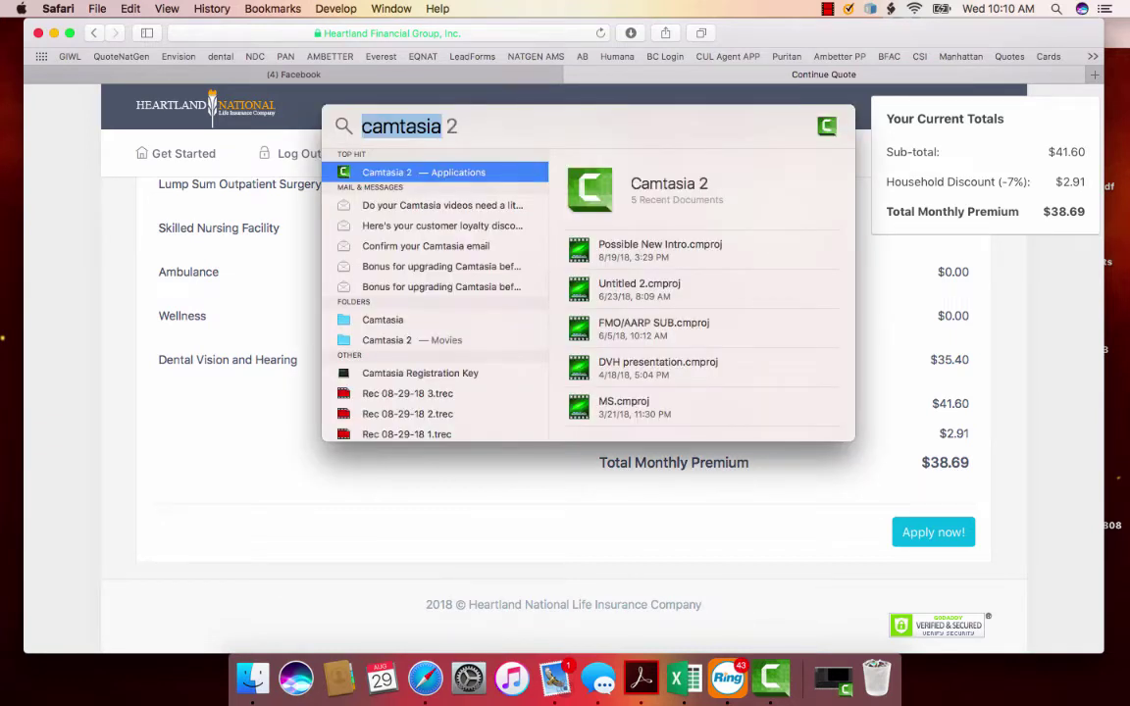
# Search for 'CUL DVH' and open CUL DVH Brochure.pdf from the BROCHURES folder
pyautogui.write('CUL DVH')
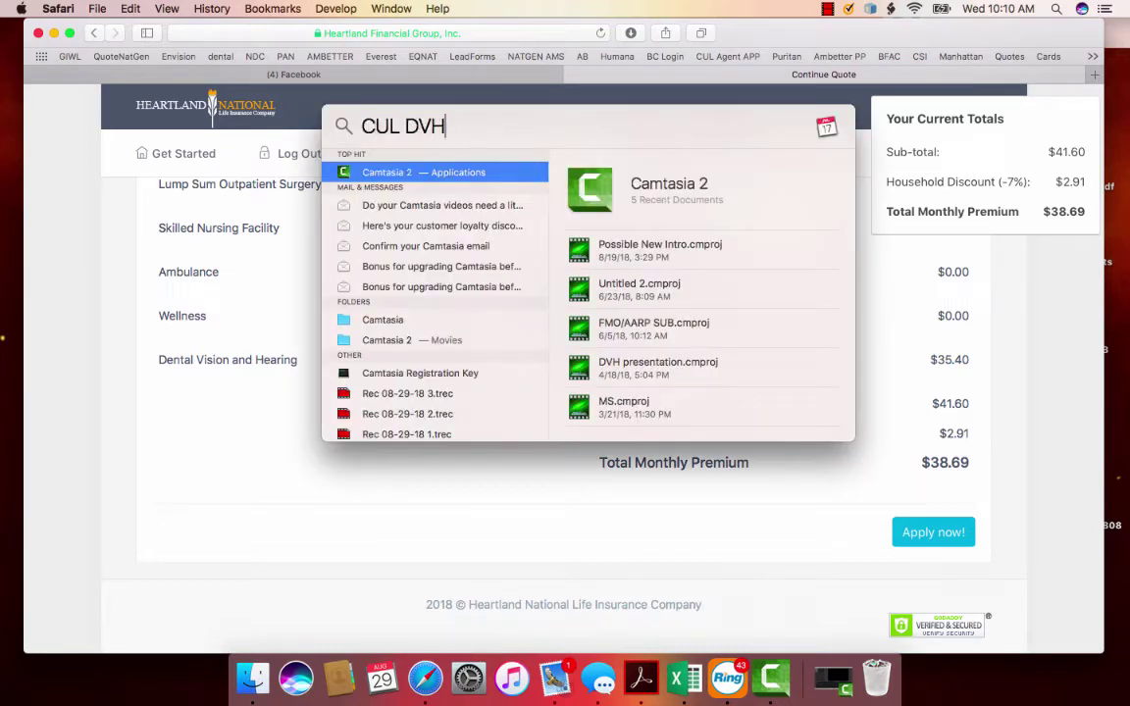
pyautogui.press('Return')
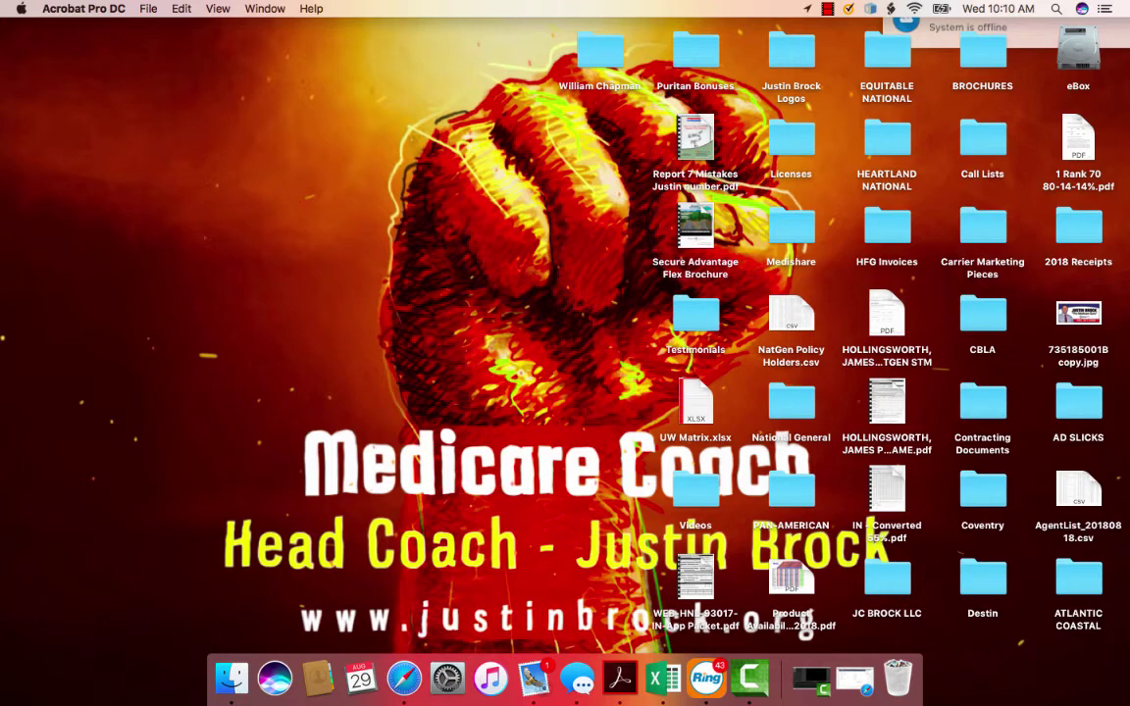
pyautogui.click(982, 54)
pyautogui.doubleClick(982, 54)
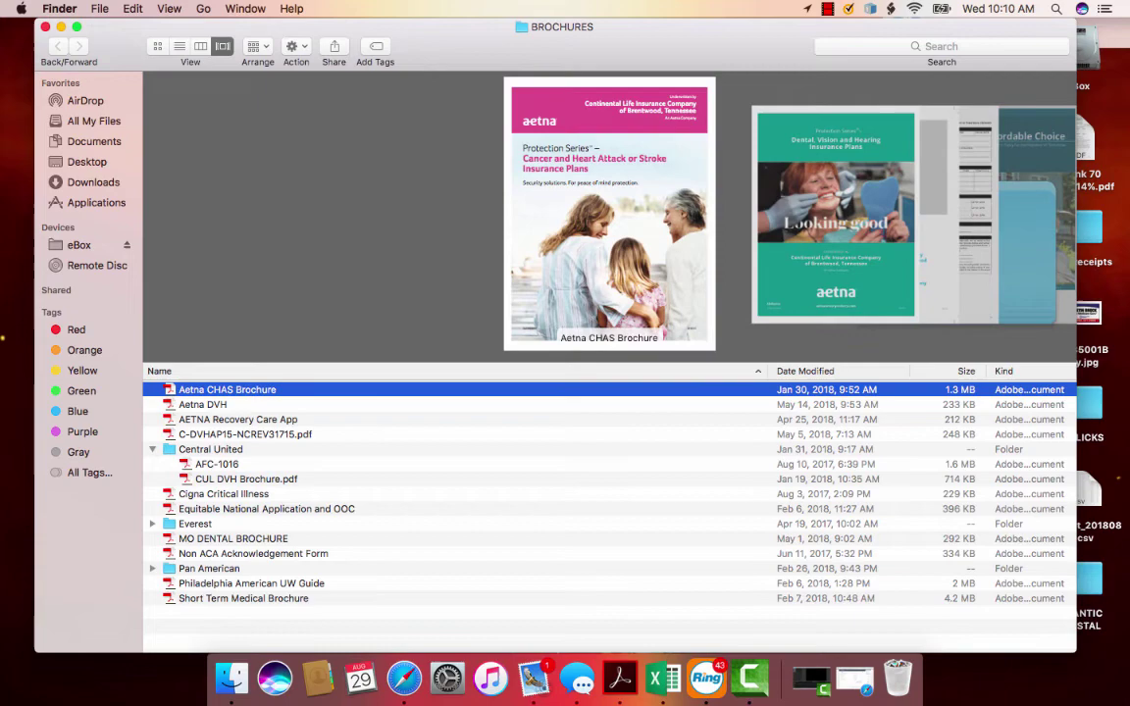
pyautogui.doubleClick(245, 478)
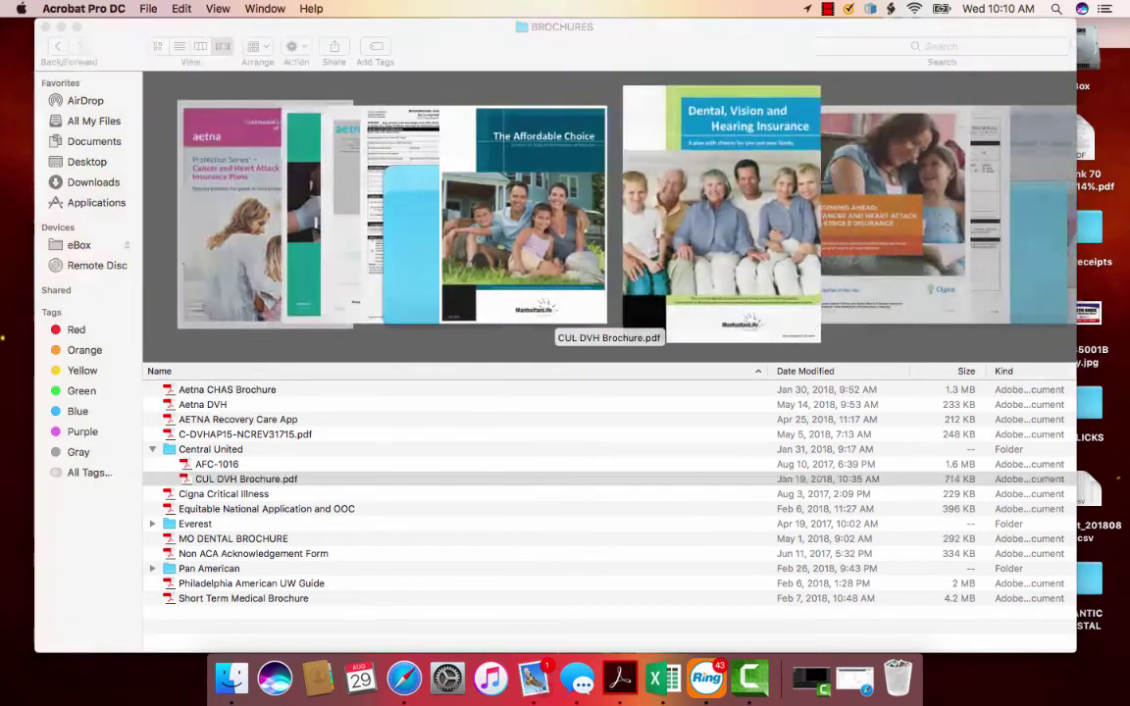
# Check the $31.92 premium for ages 55-64 in the brochure's rate table, then close it
pyautogui.scroll(-5, 570, 263)
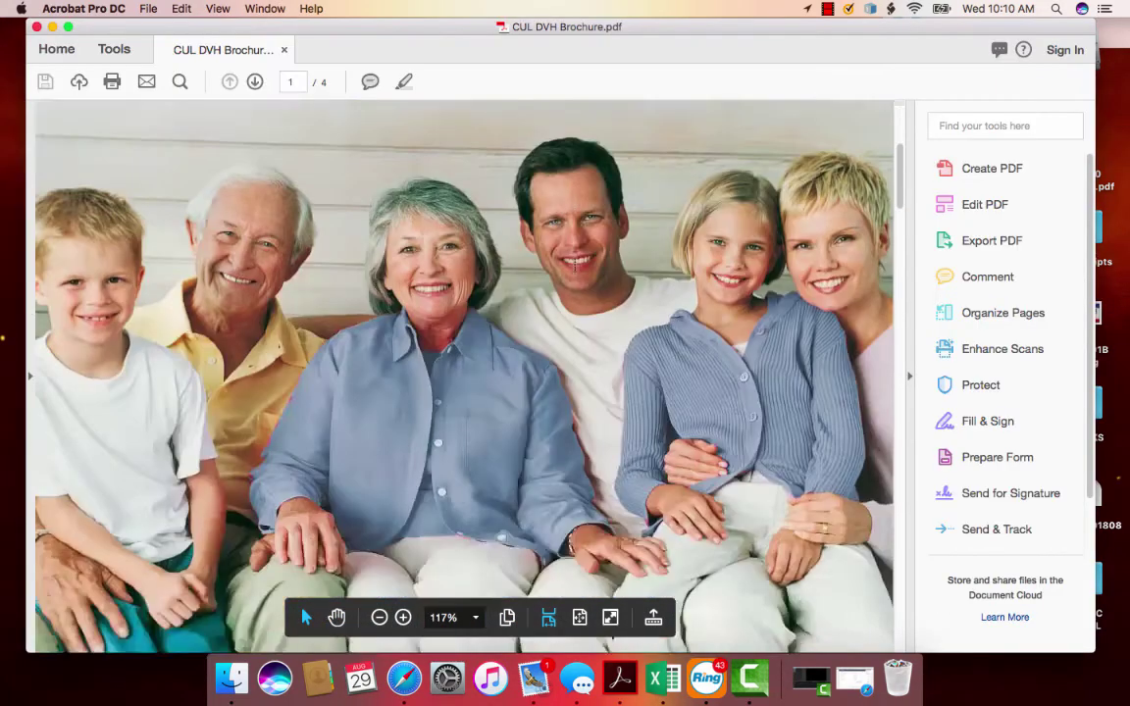
pyautogui.scroll(-10, 570, 263)
pyautogui.scroll(-10, 573, 262)
pyautogui.scroll(-5, 573, 262)
pyautogui.scroll(-10, 575, 261)
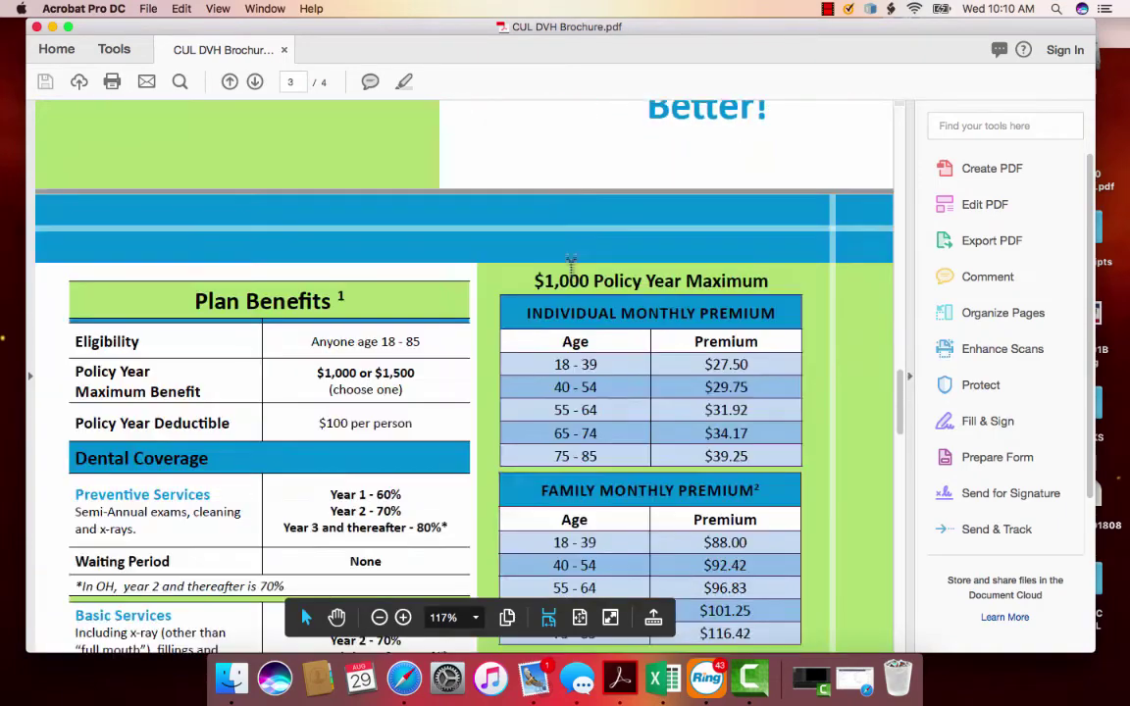
pyautogui.scroll(-5, 575, 261)
pyautogui.scroll(2, 573, 263)
pyautogui.scroll(3, 571, 266)
pyautogui.scroll(2, 570, 263)
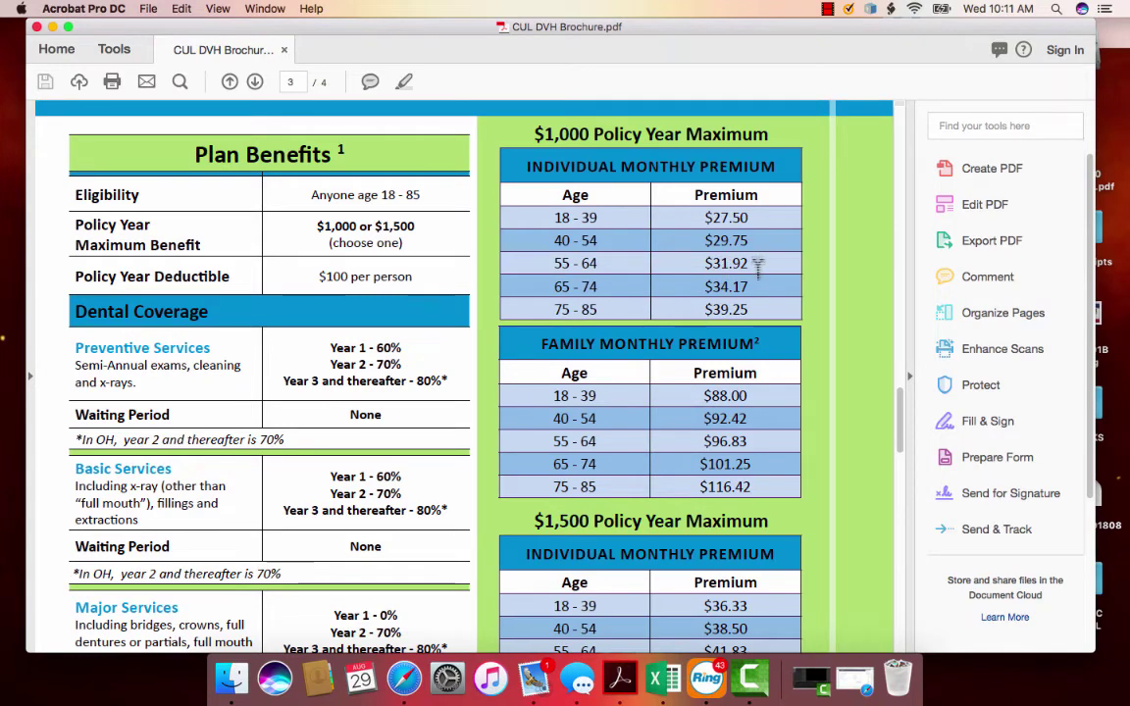
pyautogui.moveTo(749, 263)
pyautogui.mouseDown()
pyautogui.moveTo(705, 265)
pyautogui.moveTo(731, 289)
pyautogui.moveTo(704, 286)
pyautogui.mouseUp()
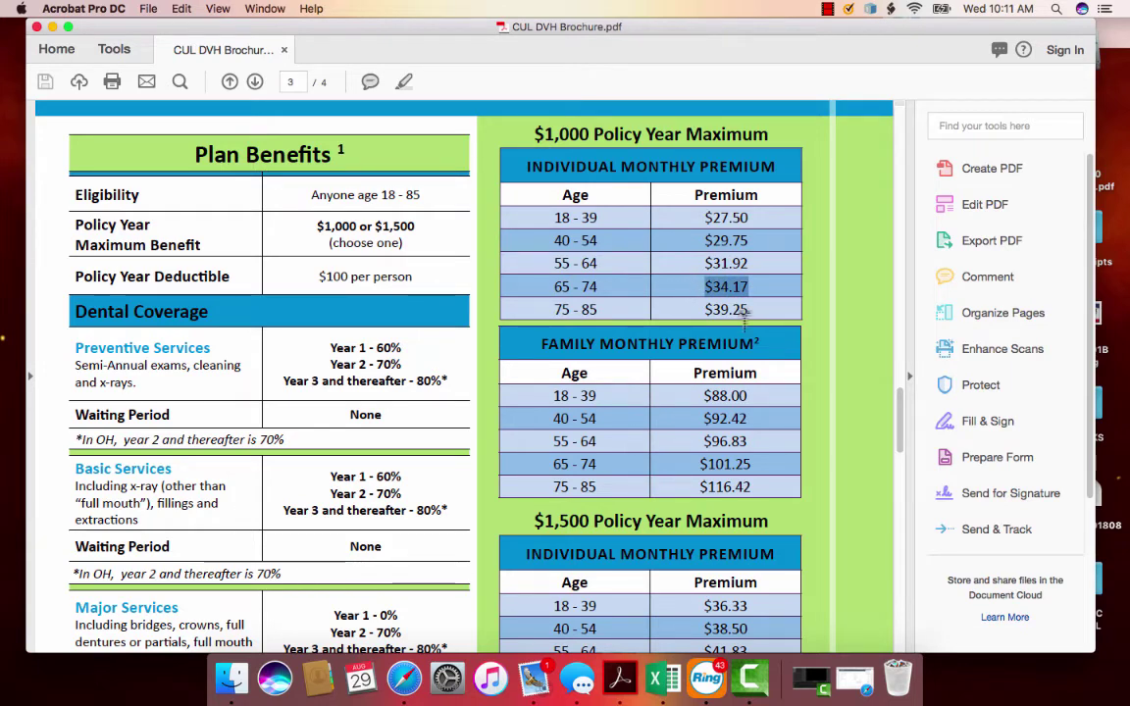
pyautogui.click(284, 49)
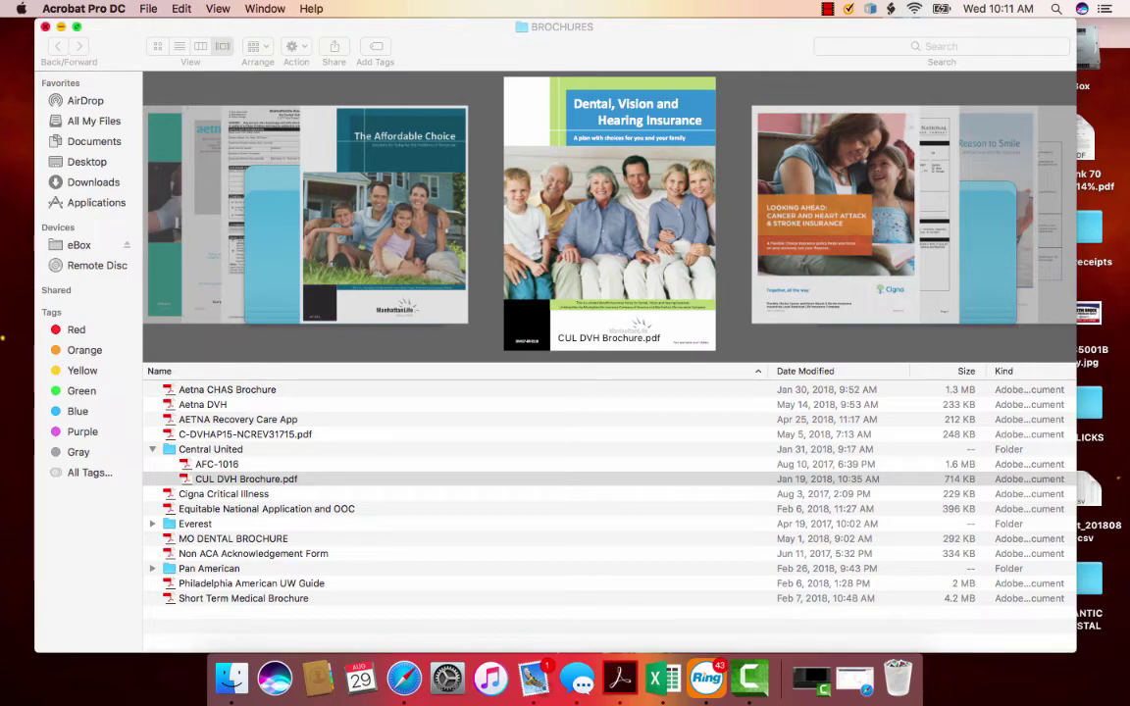
# Close the BROCHURES Finder window and return to the Heartland quote in Safari
pyautogui.click(41, 27)
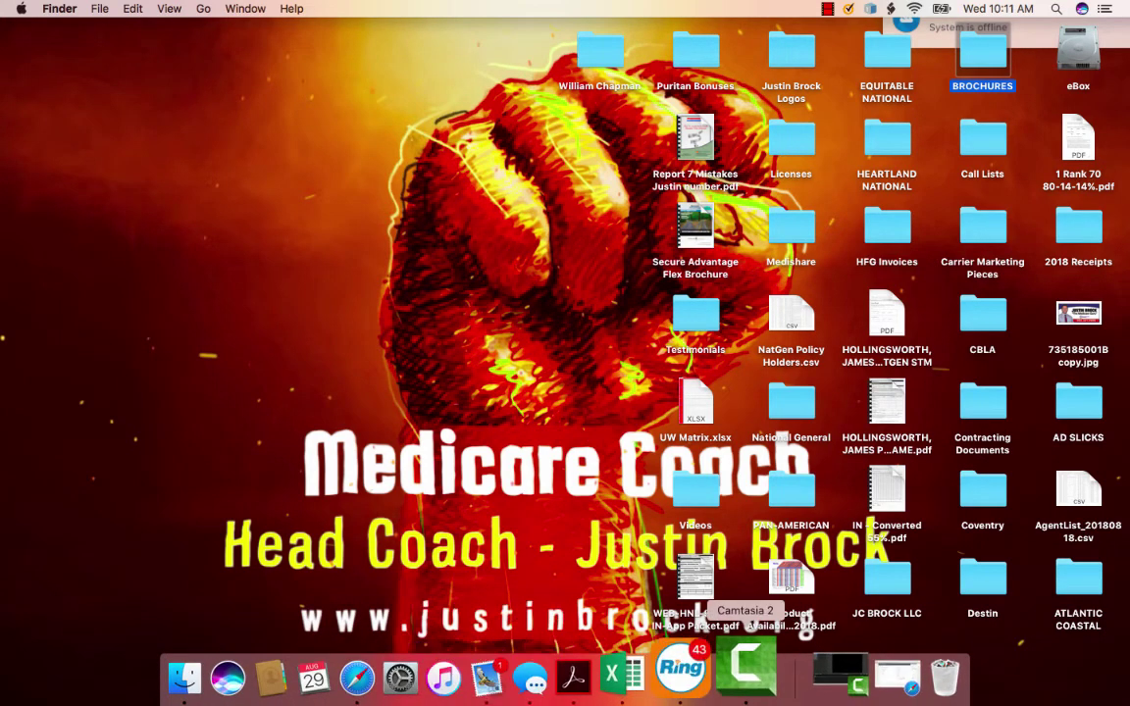
pyautogui.click(403, 677)
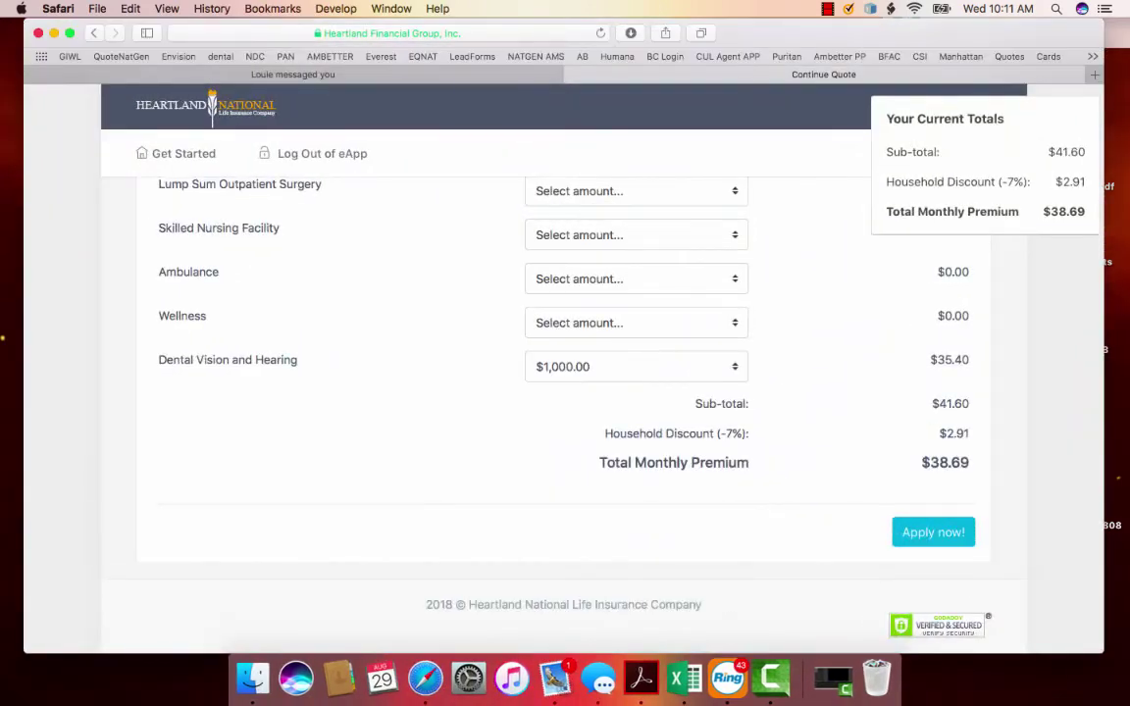
pyautogui.scroll(1, 546, 373)
# Set the hospital Daily Benefit Amount to $300.00
pyautogui.scroll(2, 565, 392)
pyautogui.scroll(3, 565, 393)
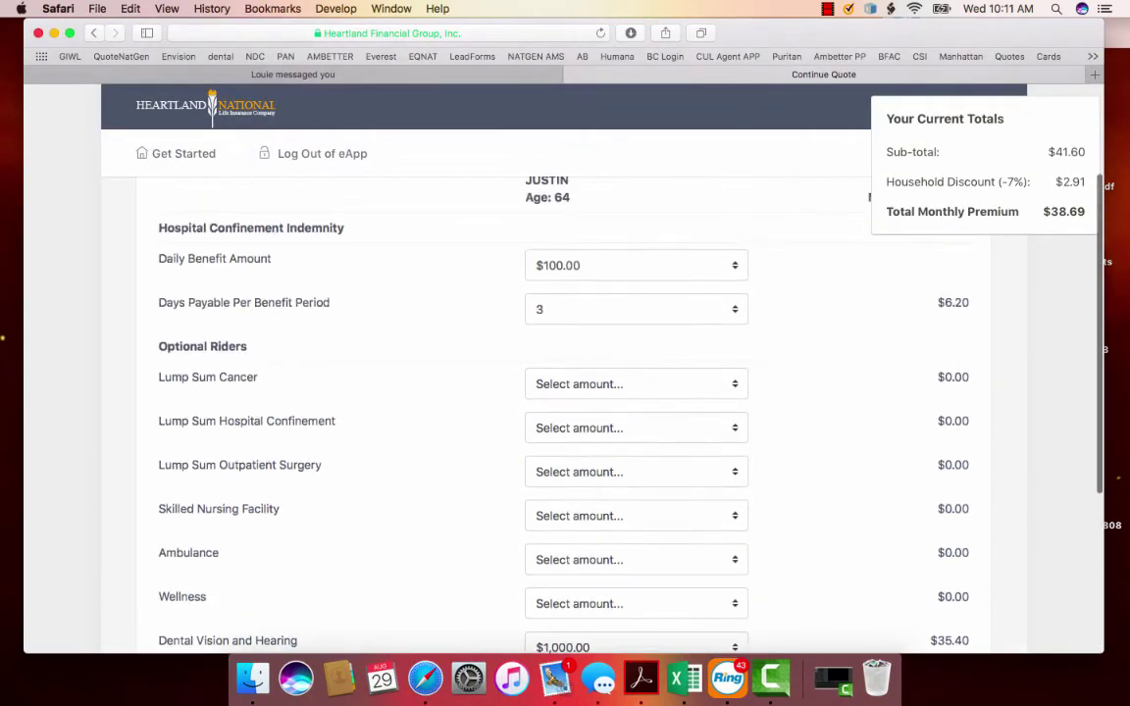
pyautogui.click(588, 232)
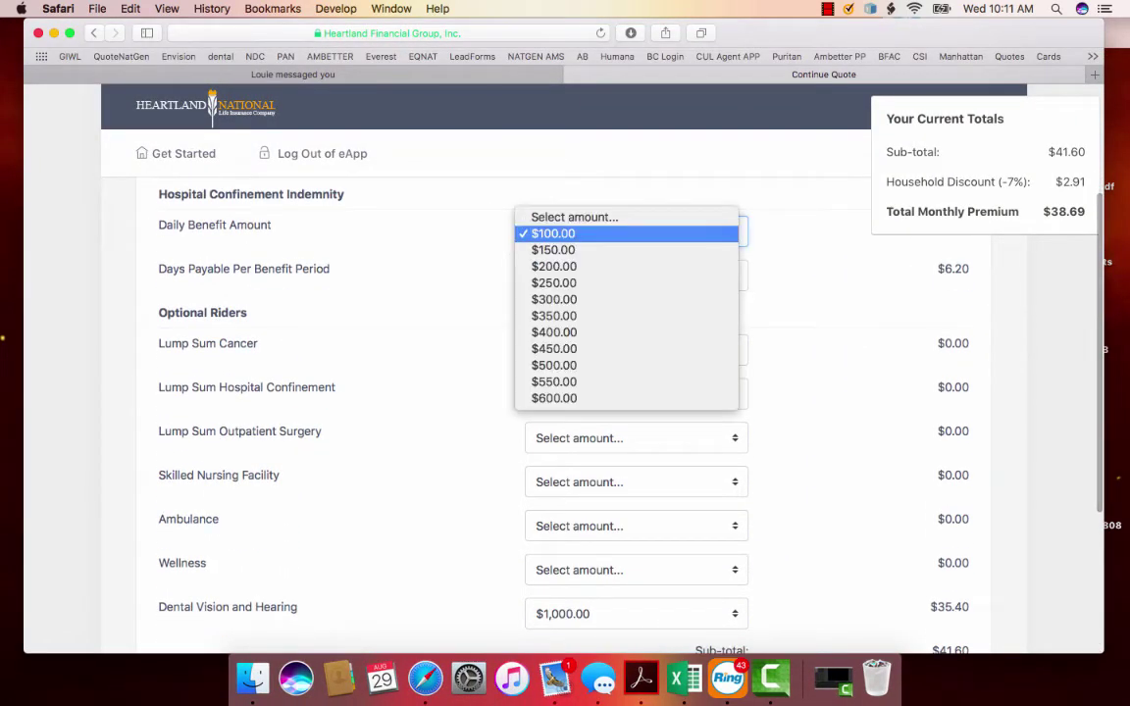
pyautogui.press('Down')
pyautogui.press('Down')
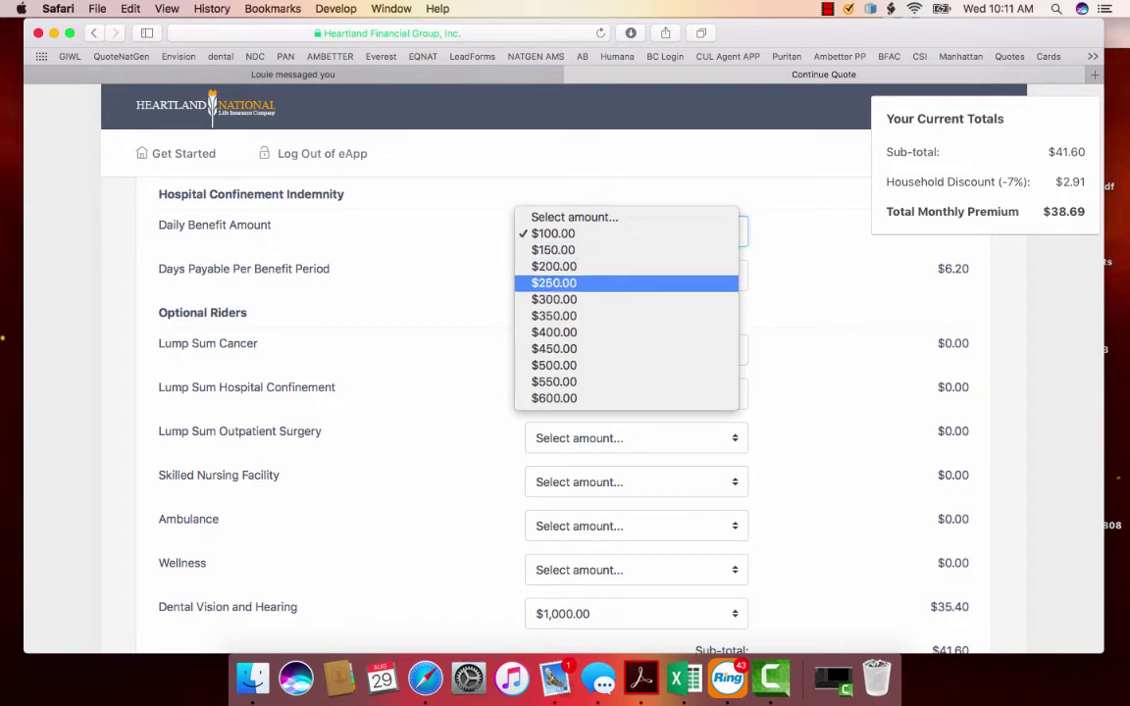
pyautogui.press('Down')
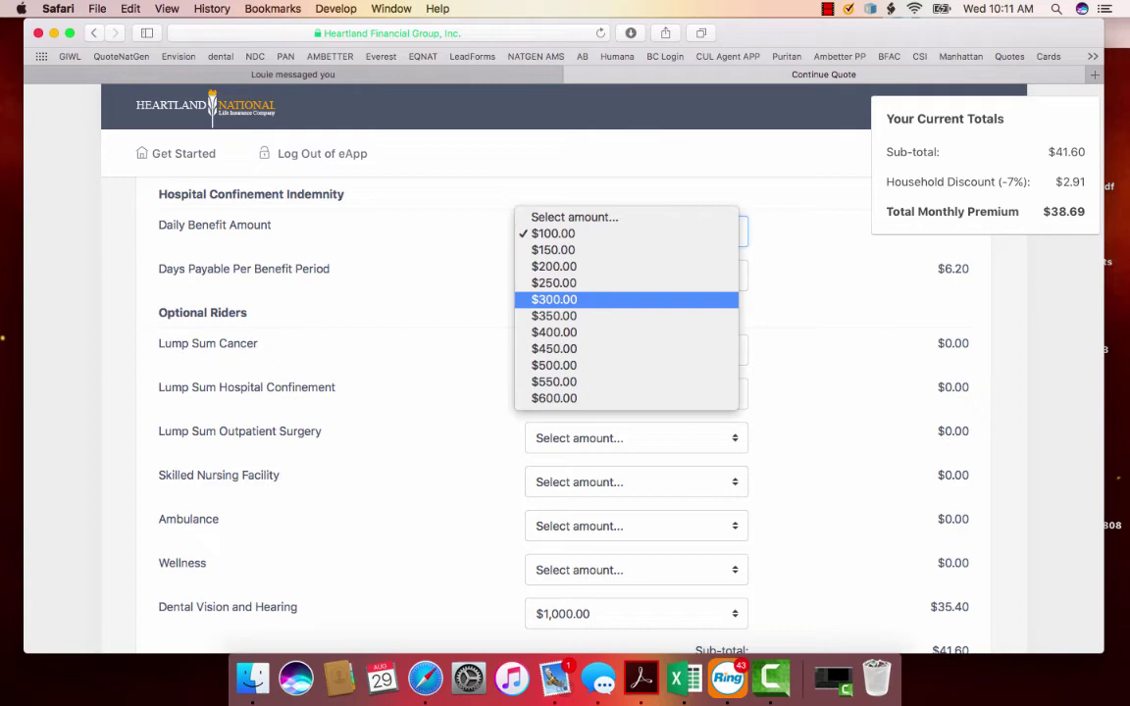
pyautogui.press('Return')
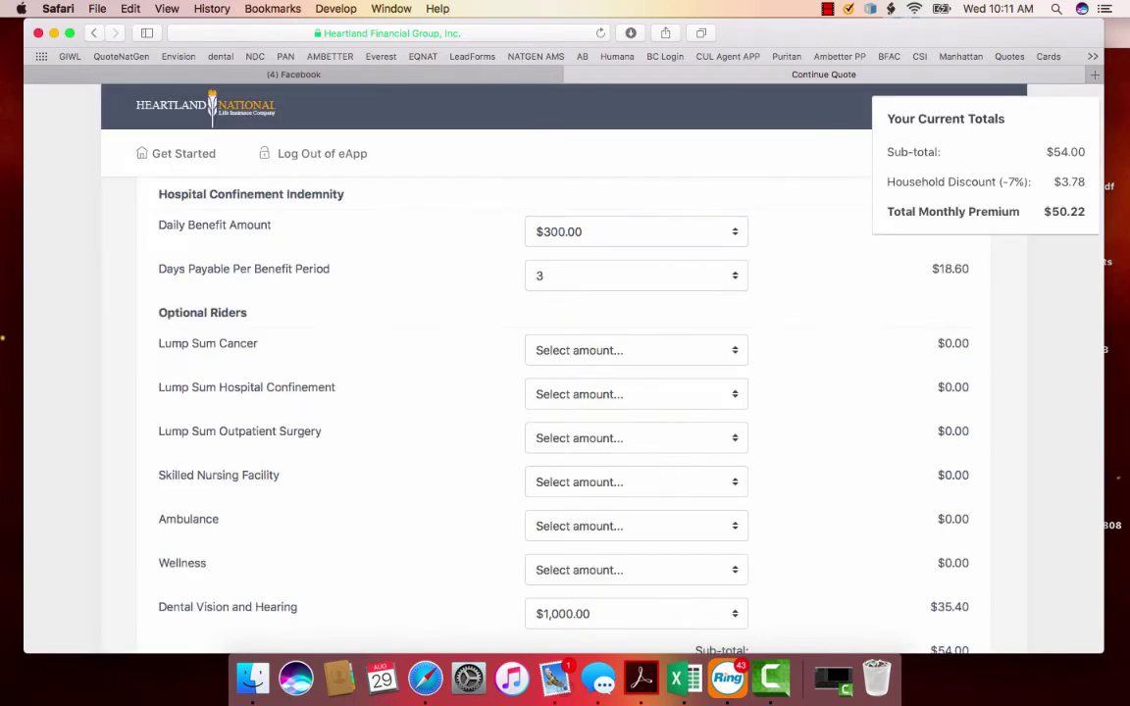
# Set Days Payable Per Benefit Period to 7, raising the premium to $60.26
pyautogui.press('Tab')
pyautogui.press('space')
pyautogui.press('Down')
pyautogui.press('Down')
pyautogui.press('Down')
pyautogui.press('Return')
pyautogui.scroll(-1, 565, 392)
pyautogui.scroll(-1, 565, 392)
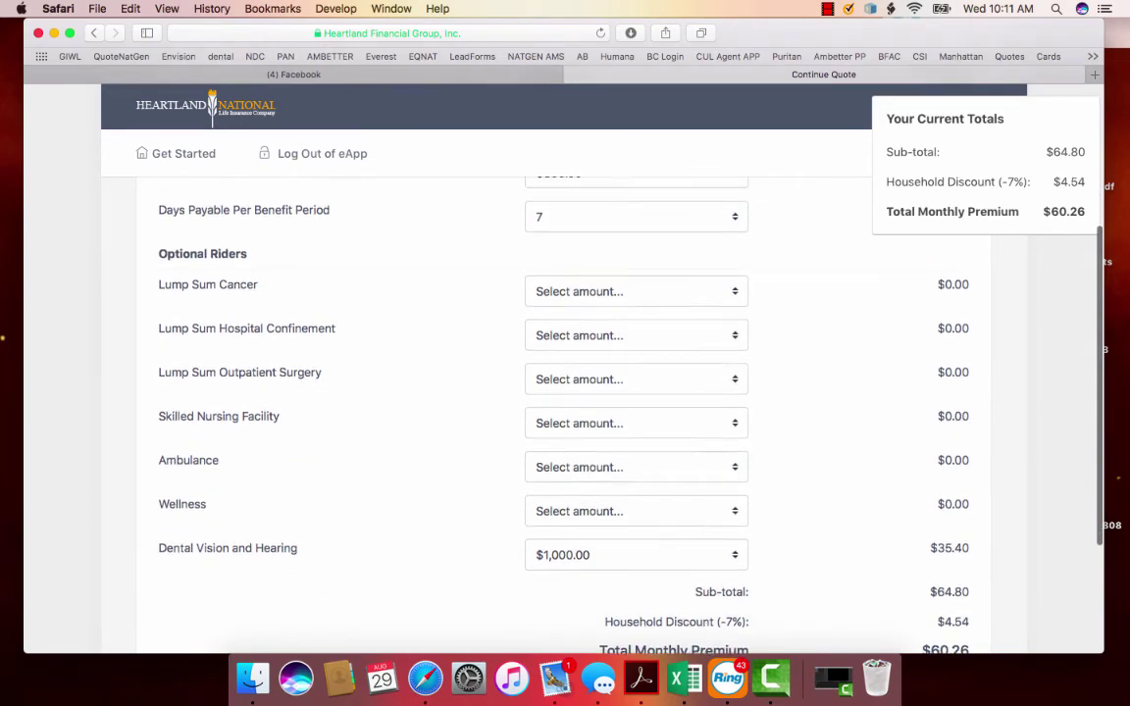
pyautogui.scroll(1, 565, 392)
pyautogui.scroll(1, 565, 392)
pyautogui.scroll(-1, 565, 392)
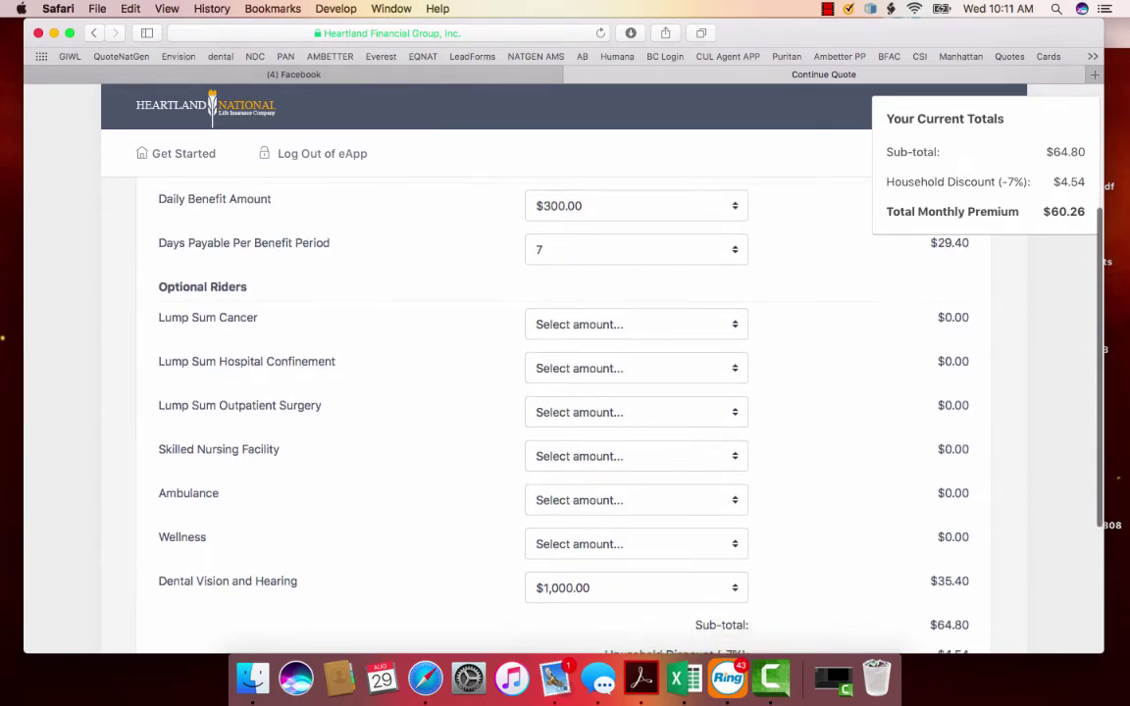
# Add a $7,000.00 Lump Sum Cancer rider
pyautogui.click(635, 324)
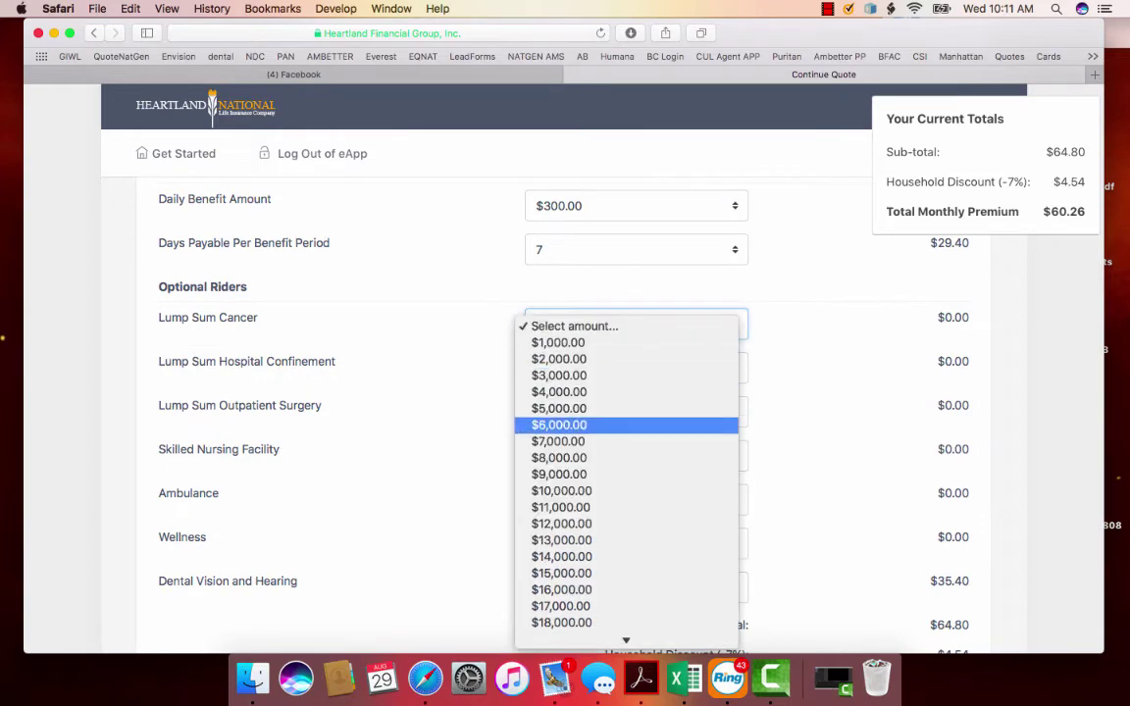
pyautogui.click(593, 442)
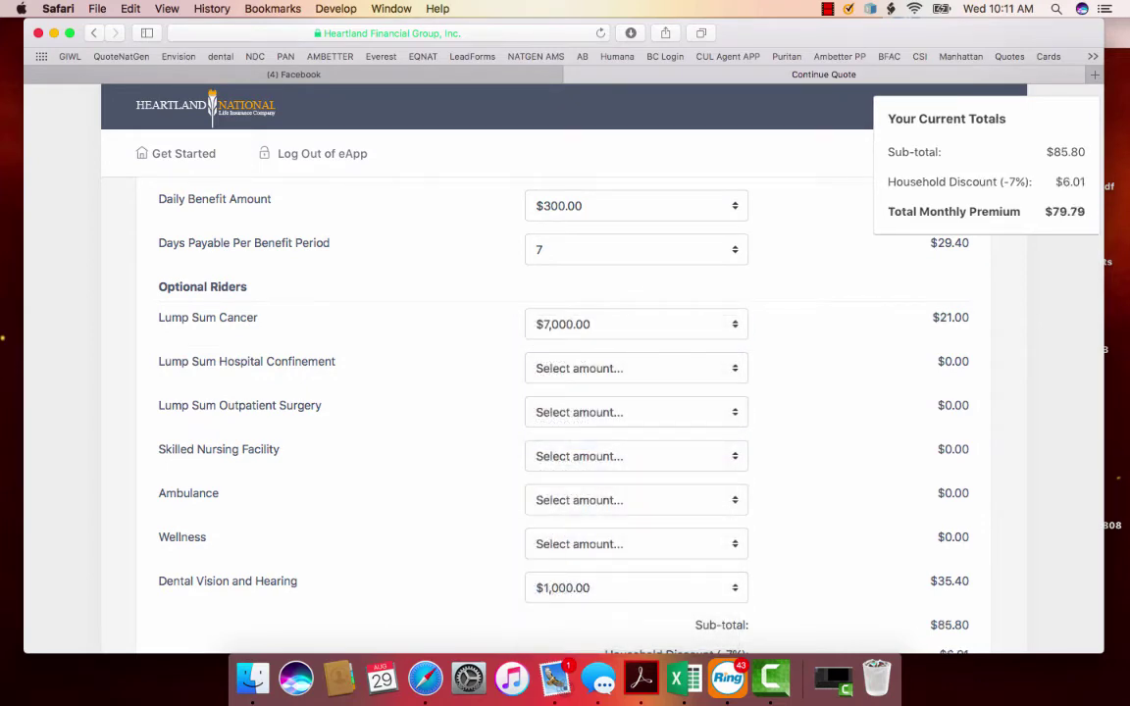
pyautogui.scroll(-1, 589, 412)
pyautogui.click(636, 291)
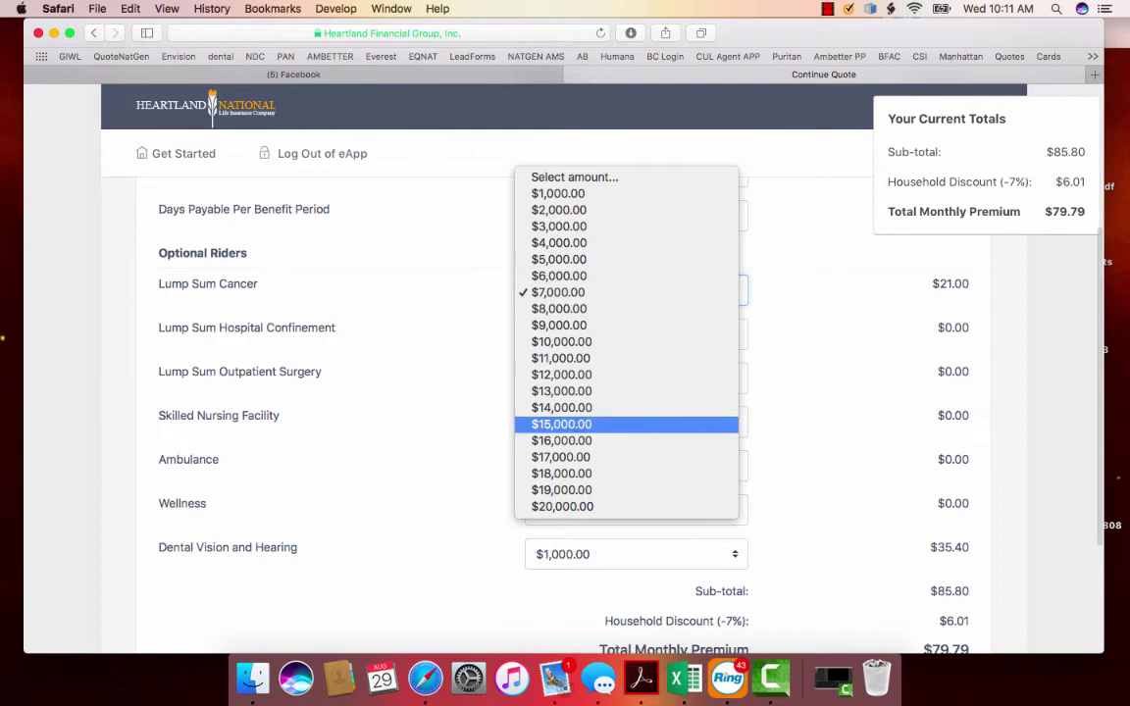
pyautogui.press('Escape')
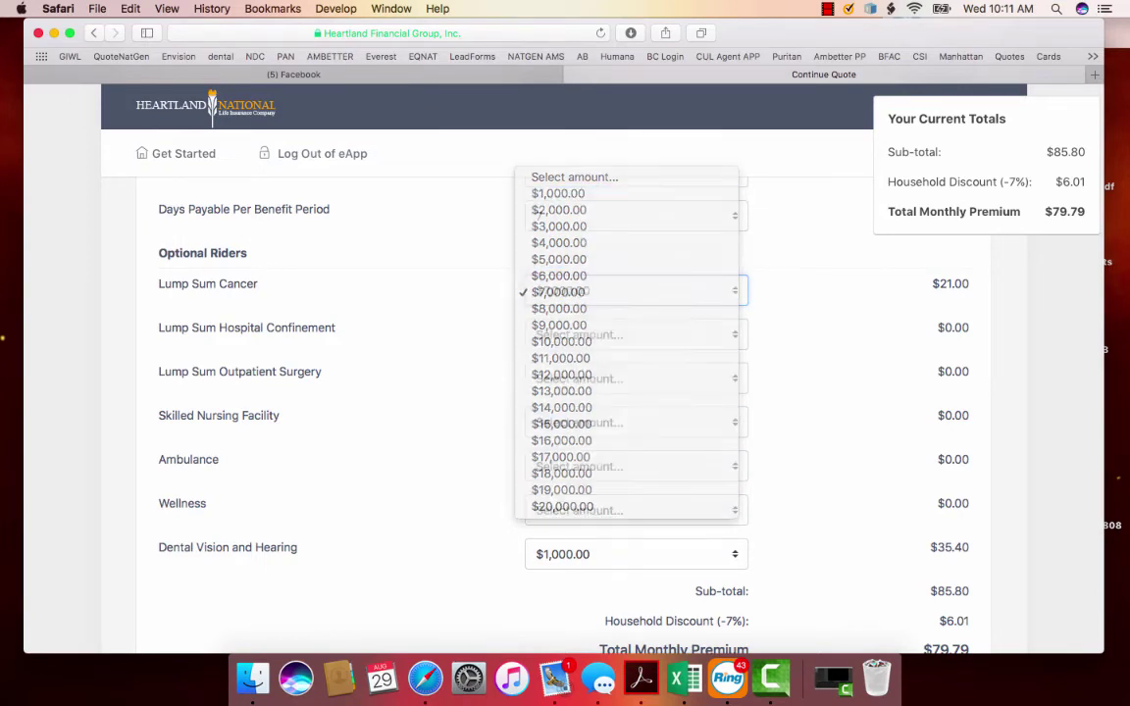
# Set Lump Sum Outpatient Surgery to $300.00, leaving Skilled Nursing Facility at Select amount
pyautogui.scroll(-1, 589, 393)
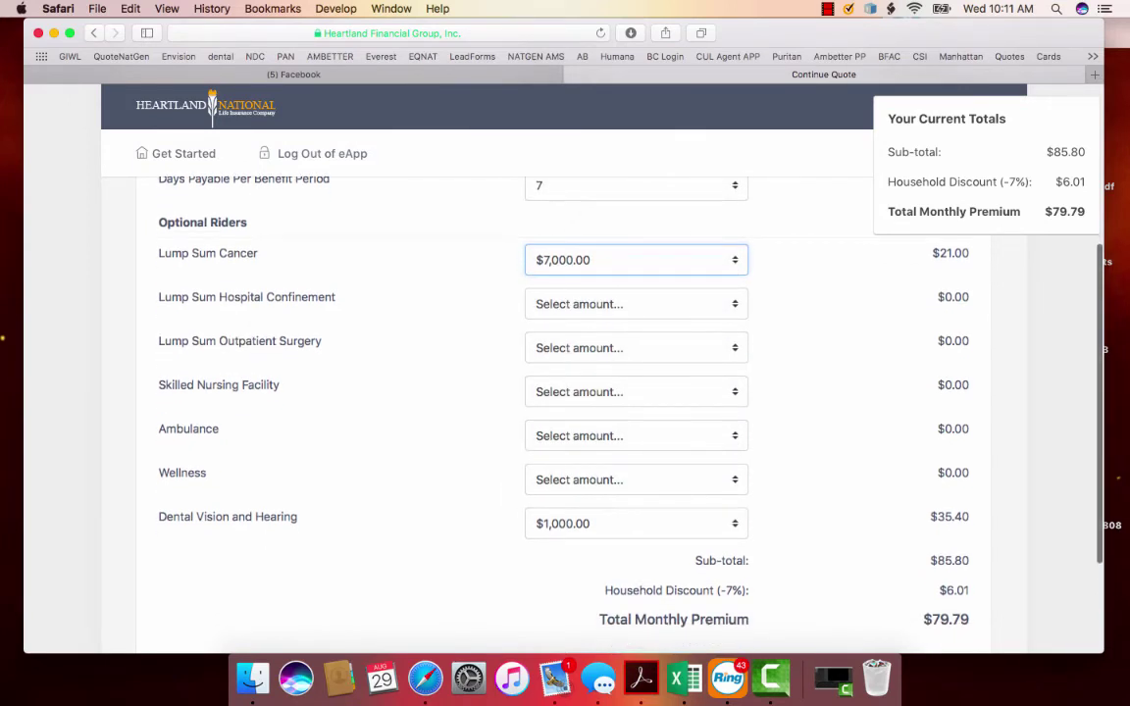
pyautogui.scroll(-1, 588, 392)
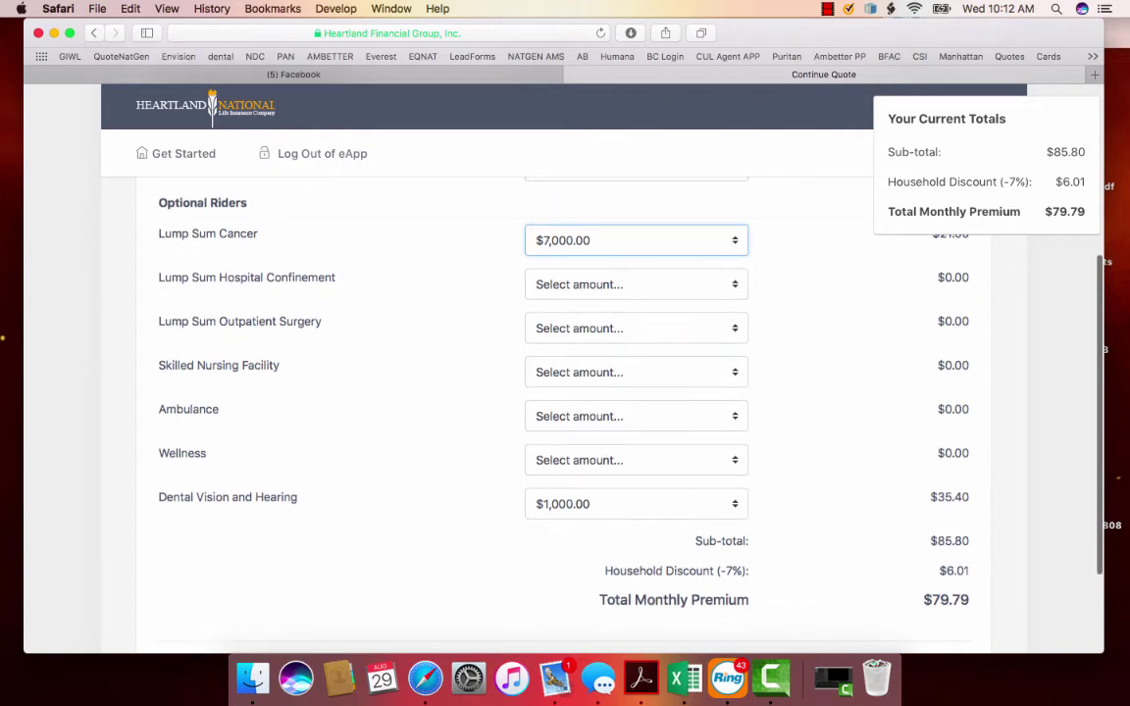
pyautogui.click(636, 328)
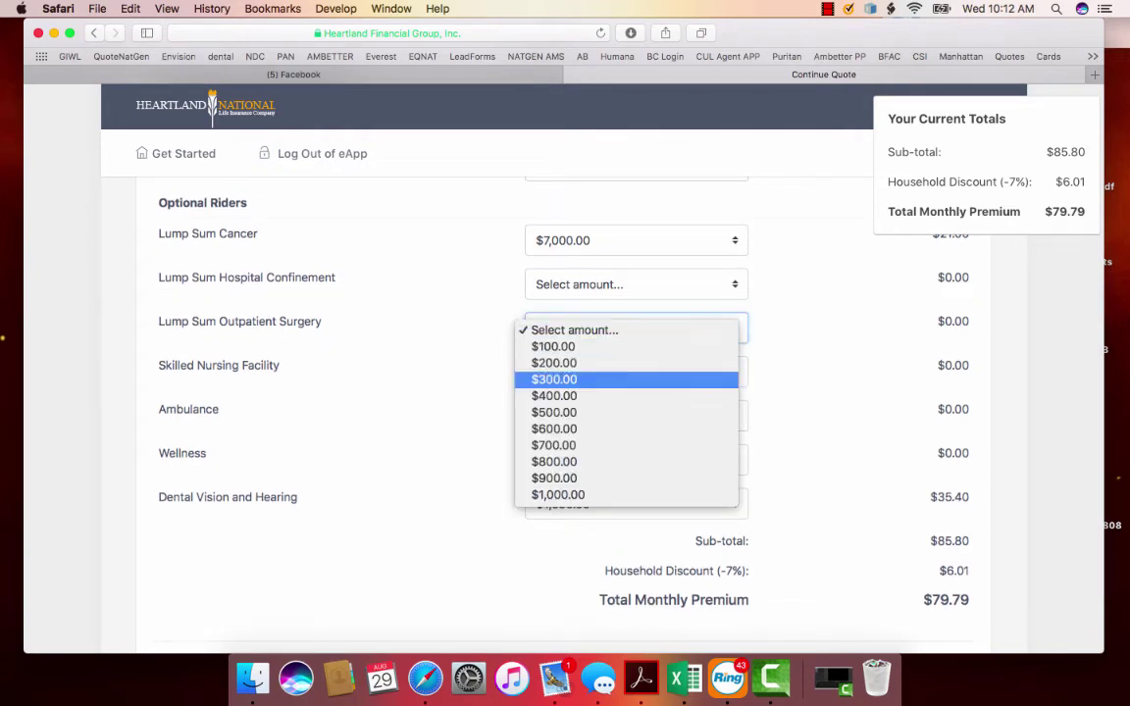
pyautogui.click(636, 378)
pyautogui.scroll(-1, 567, 392)
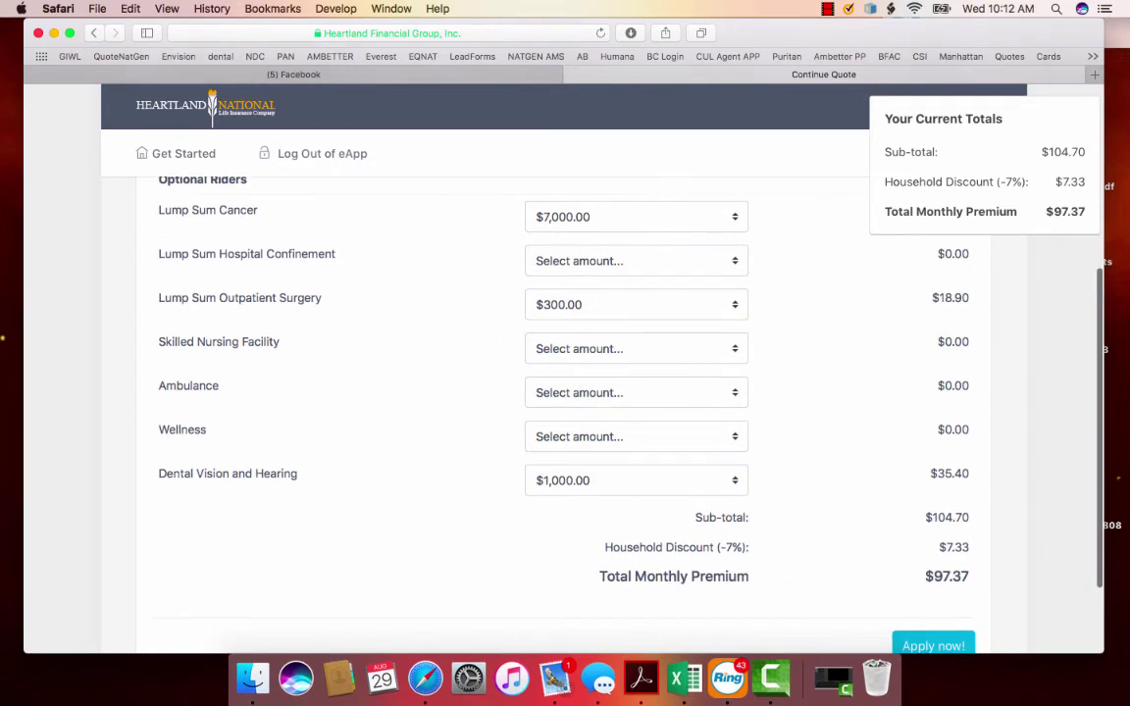
pyautogui.click(589, 349)
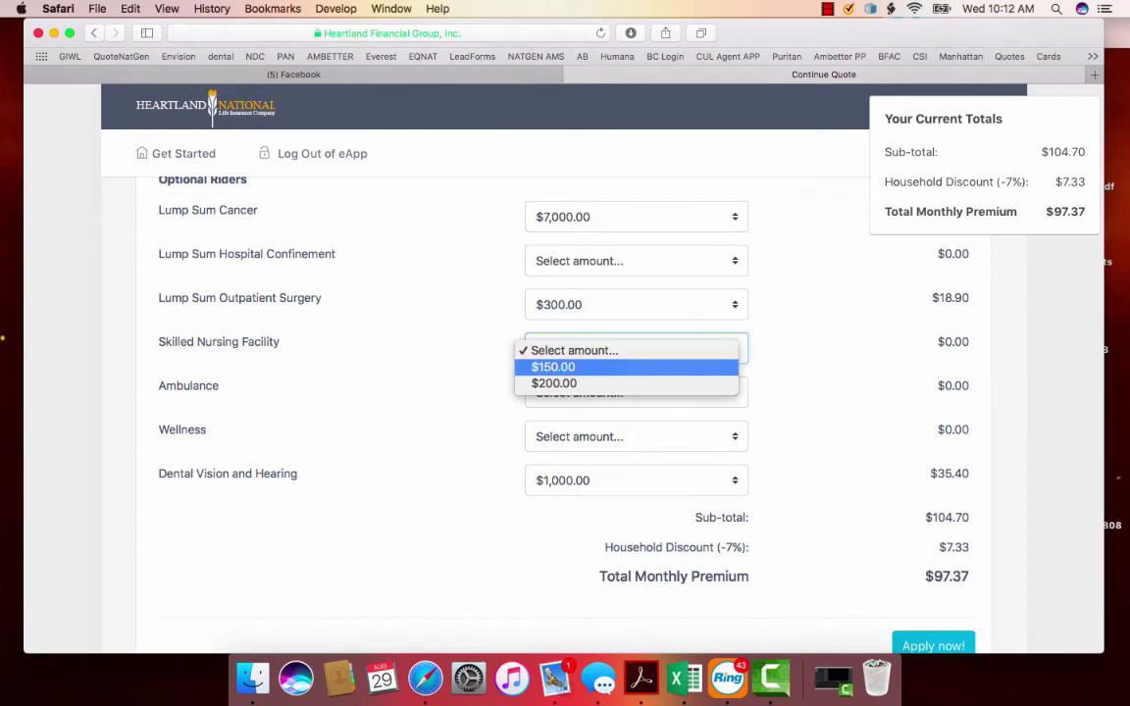
pyautogui.press('Up')
pyautogui.press('Return')
pyautogui.scroll(-1, 567, 392)
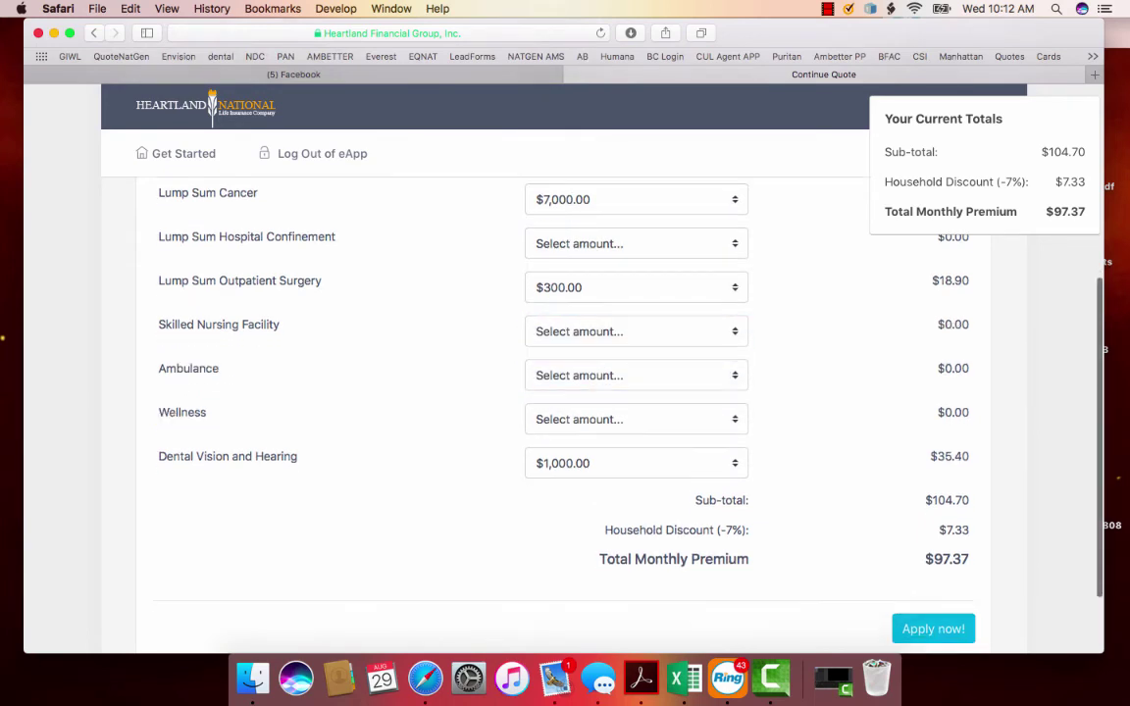
pyautogui.scroll(-1, 567, 392)
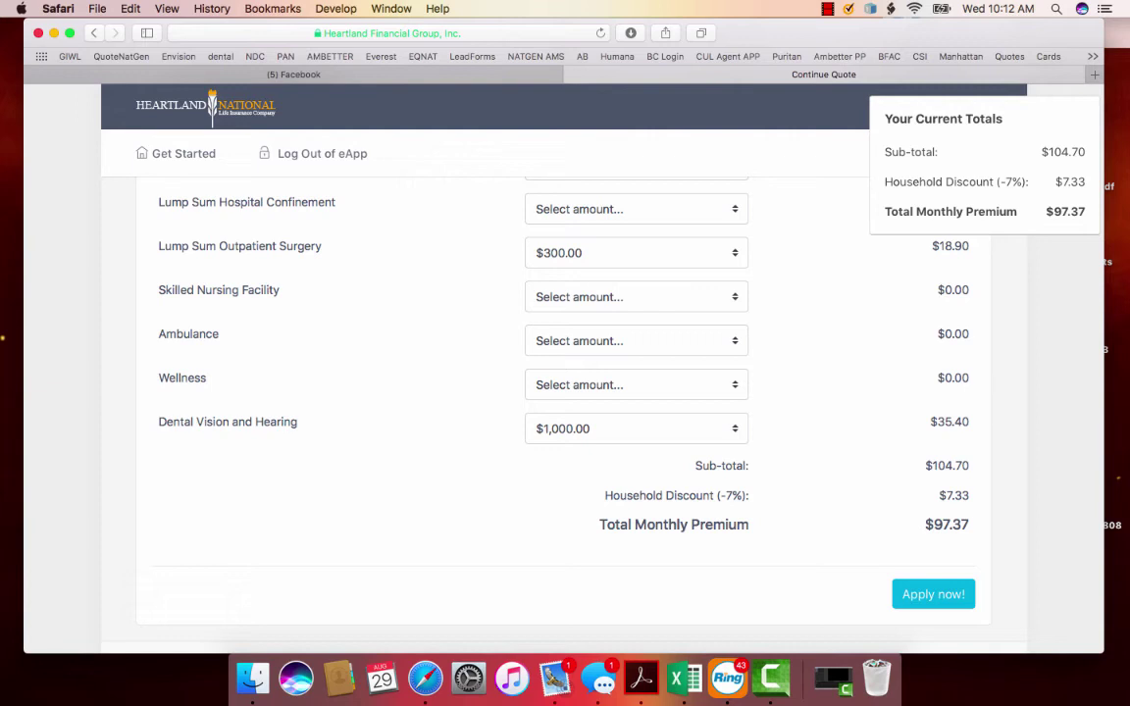
pyautogui.scroll(-1, 567, 393)
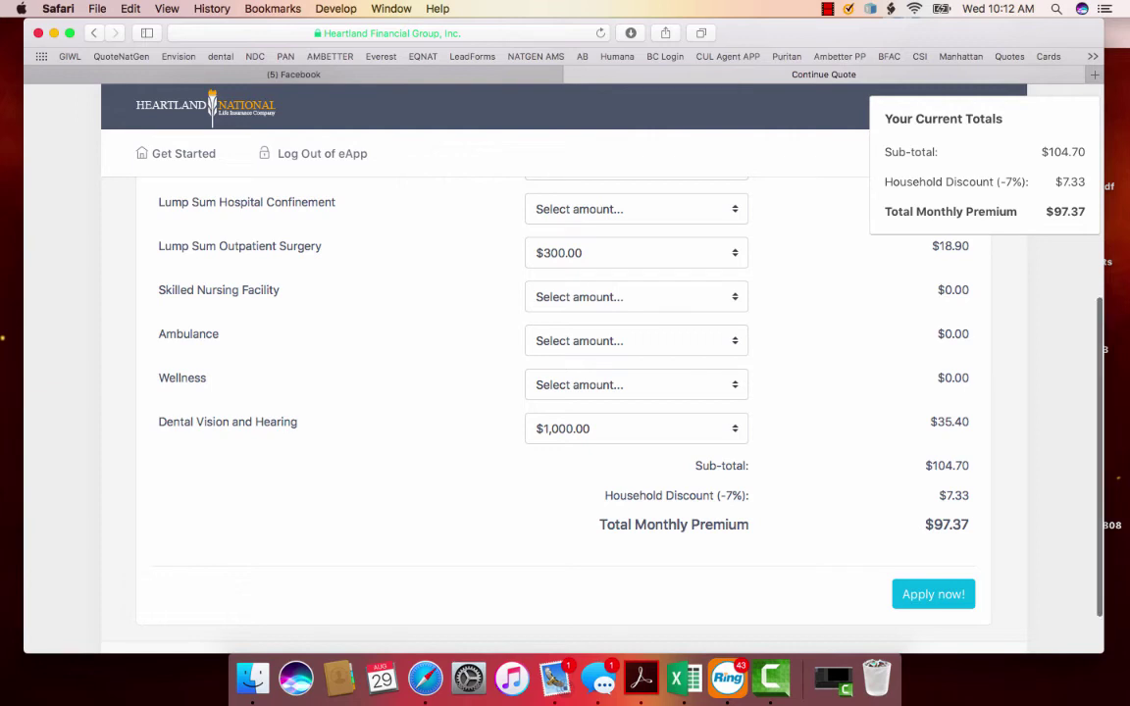
pyautogui.scroll(5, 567, 392)
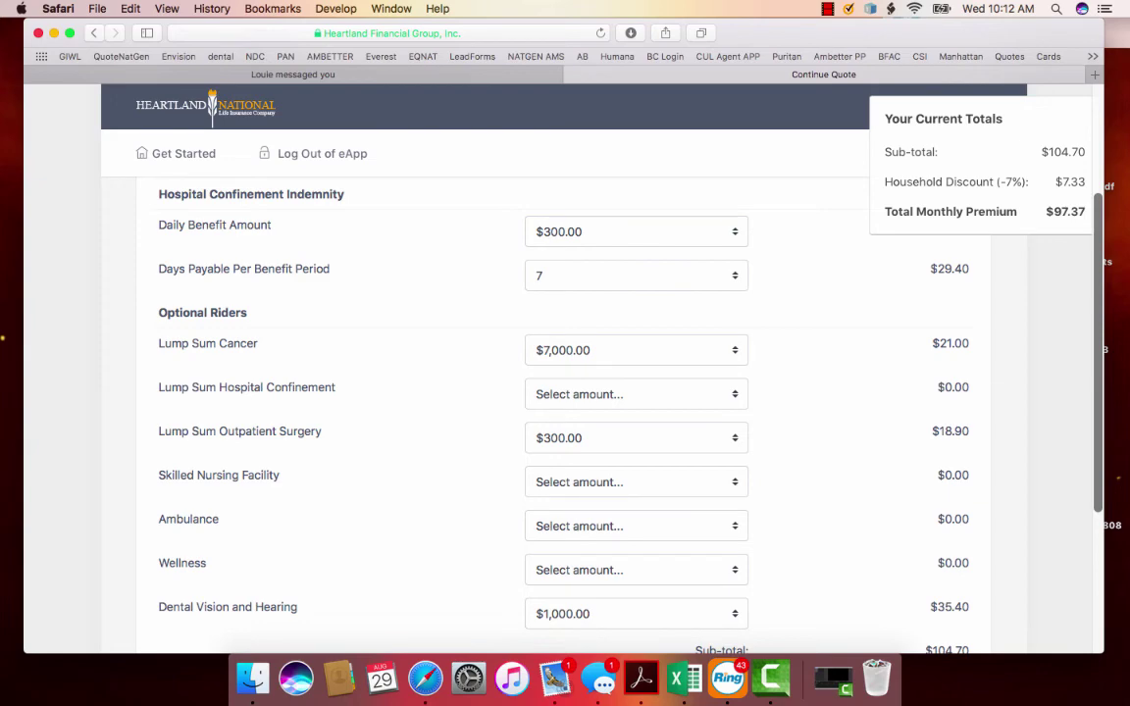
pyautogui.scroll(-1, 565, 393)
pyautogui.scroll(-1, 566, 393)
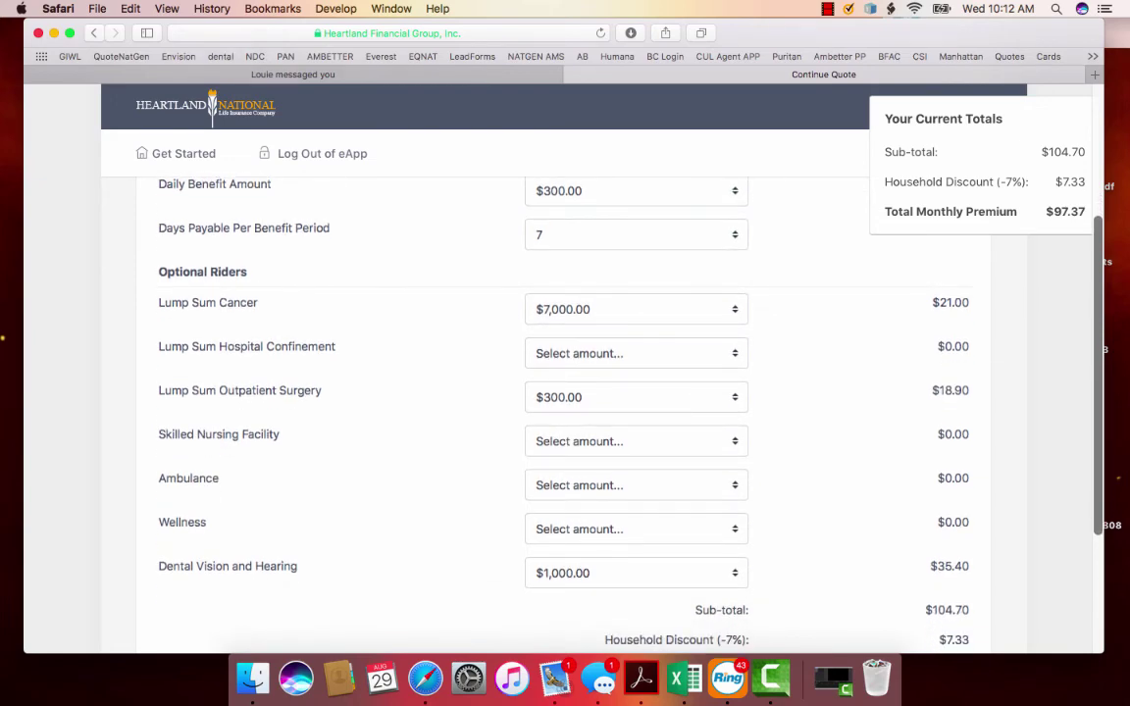
pyautogui.scroll(1, 565, 392)
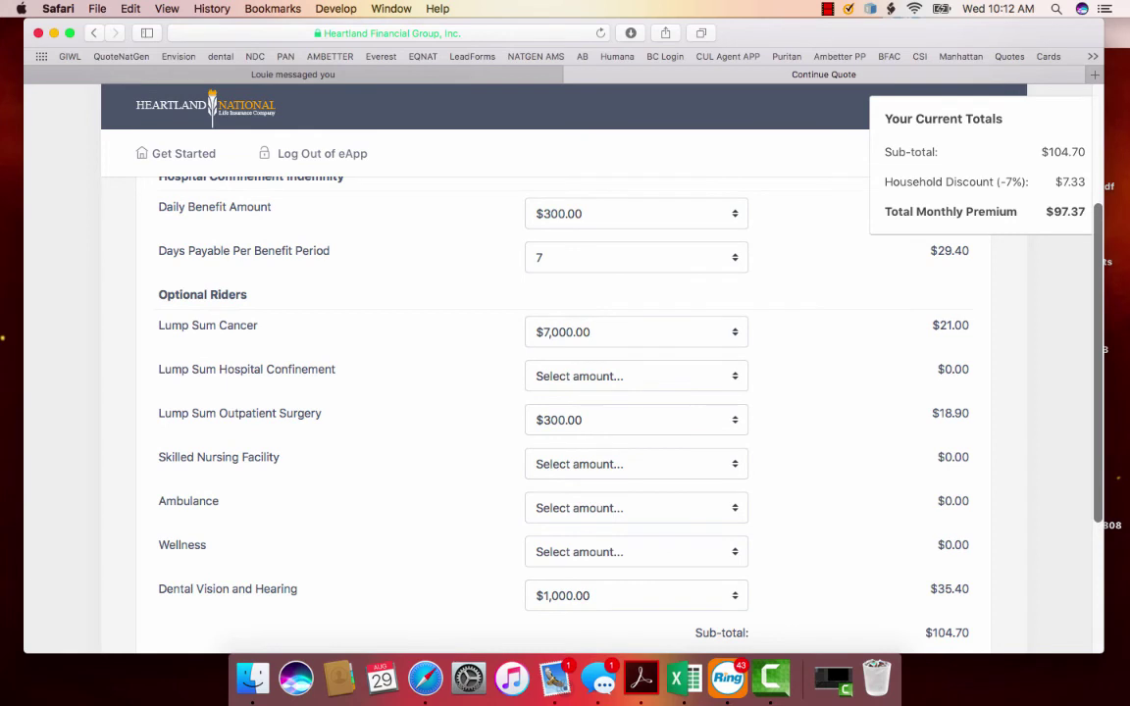
pyautogui.scroll(-3, 565, 392)
pyautogui.scroll(-1, 566, 392)
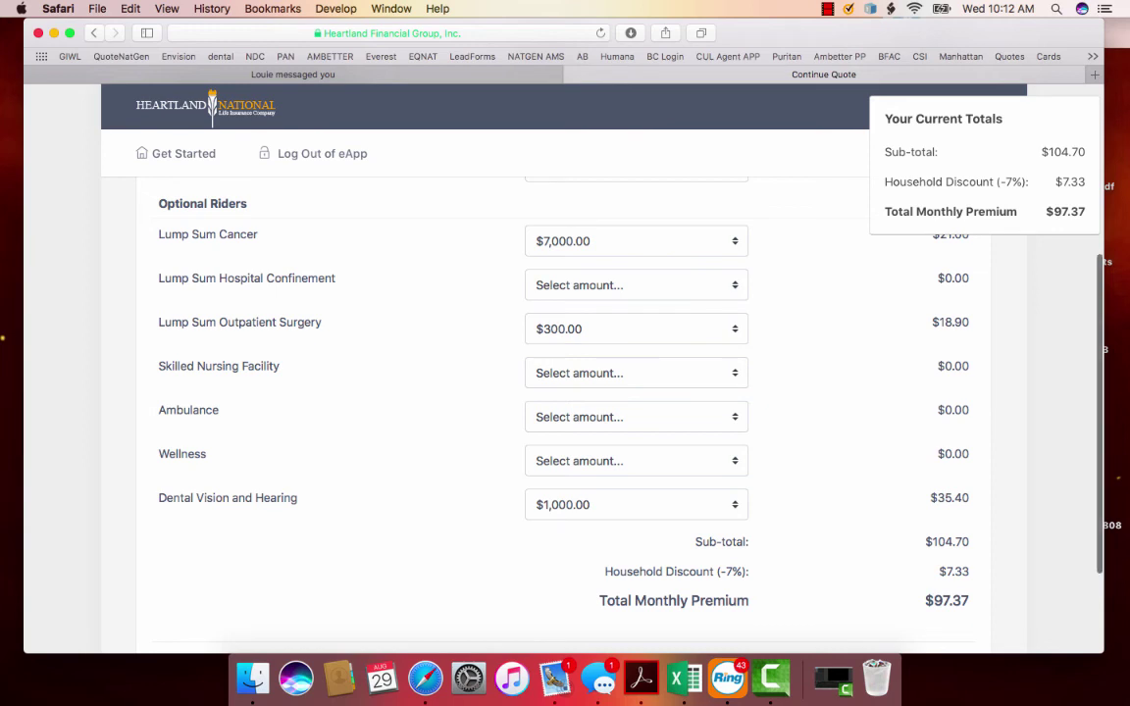
pyautogui.scroll(-2, 883, 550)
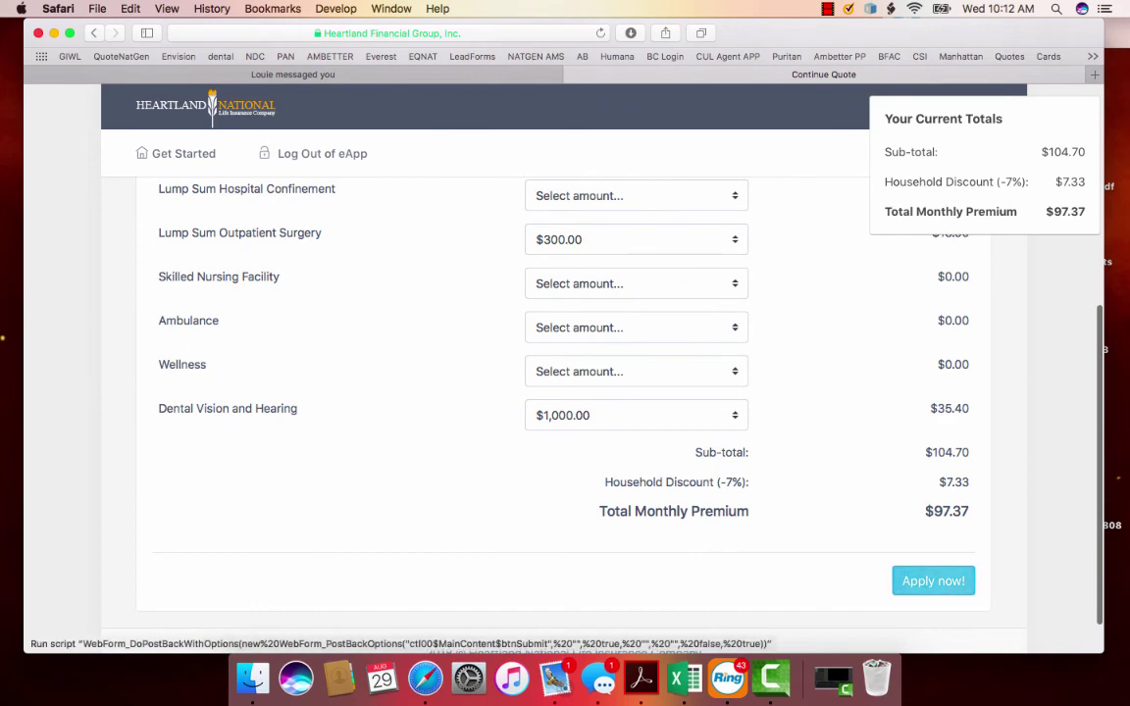
# Submit the quote with Apply now! and review the top of the Medical Questions page
pyautogui.click(933, 581)
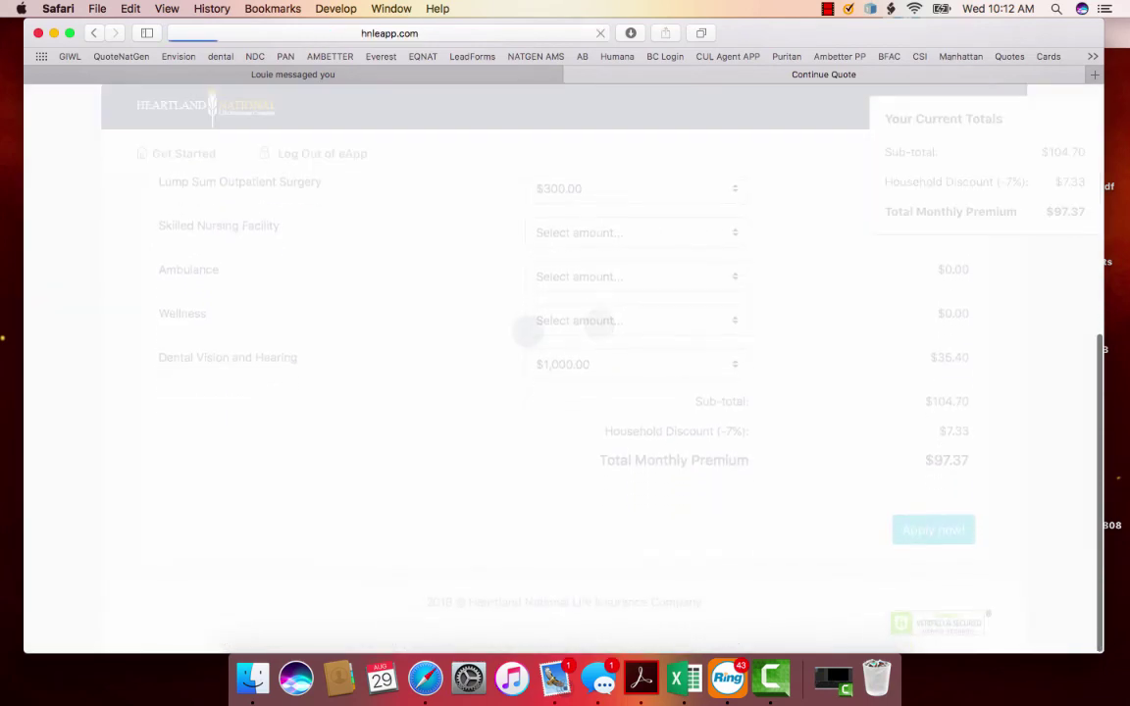
pyautogui.scroll(-5, 672, 412)
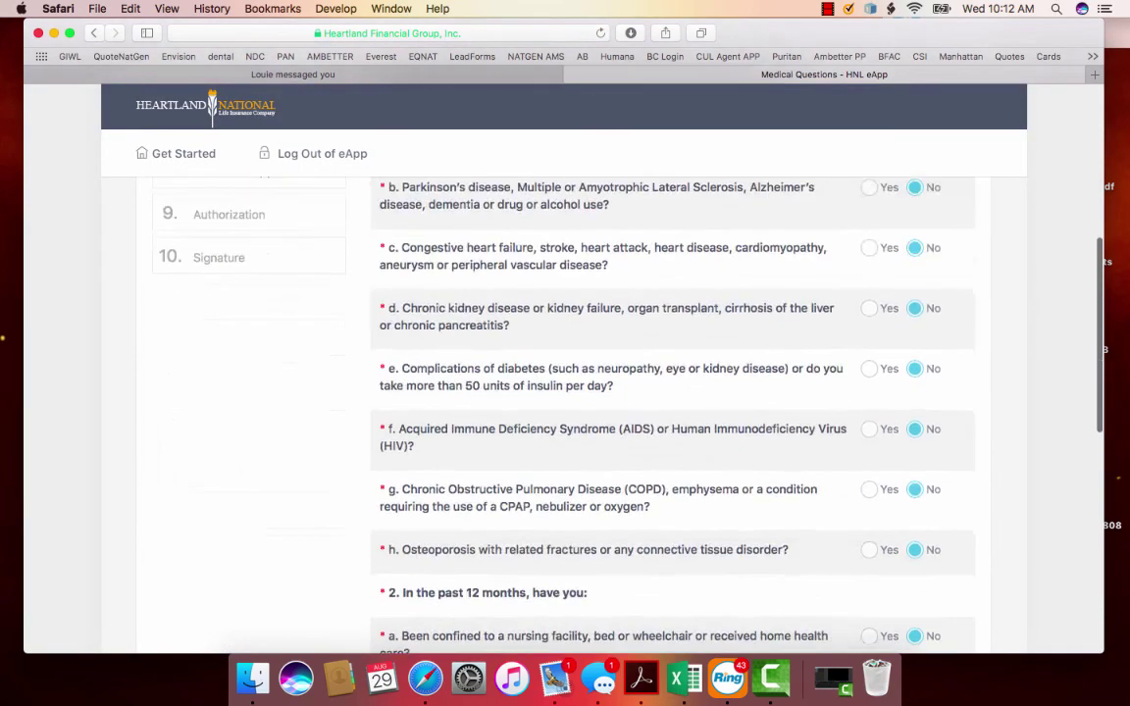
pyautogui.scroll(5, 672, 412)
pyautogui.scroll(-4, 672, 412)
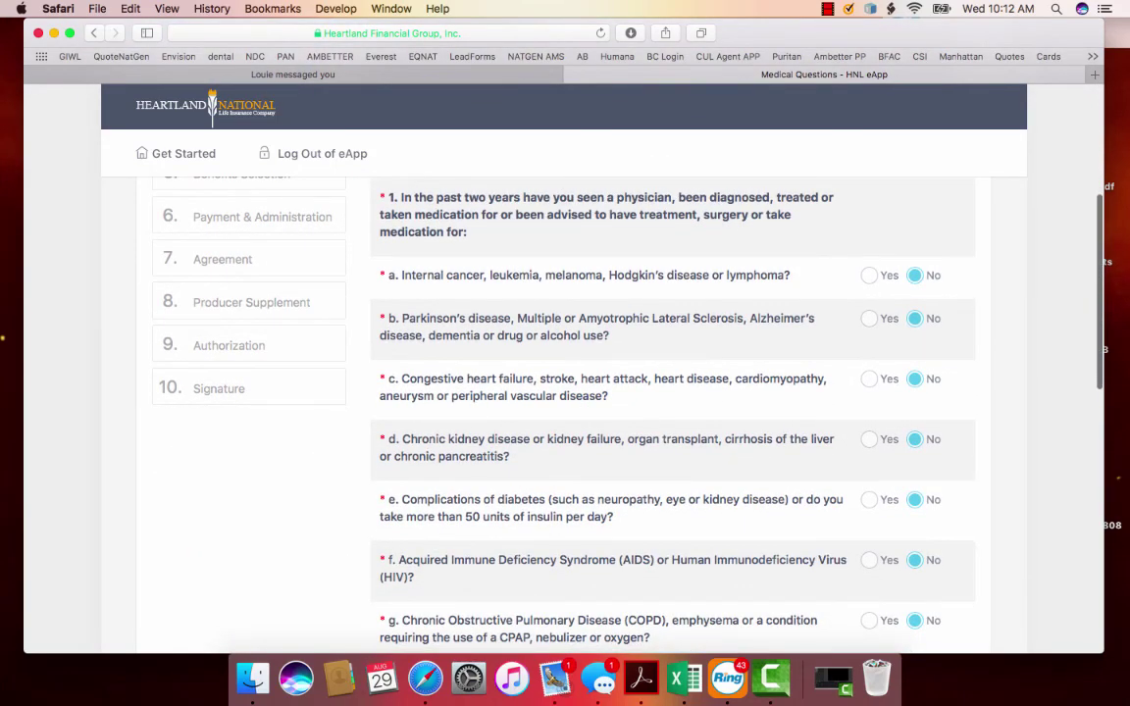
pyautogui.scroll(3, 672, 412)
pyautogui.scroll(-2, 671, 412)
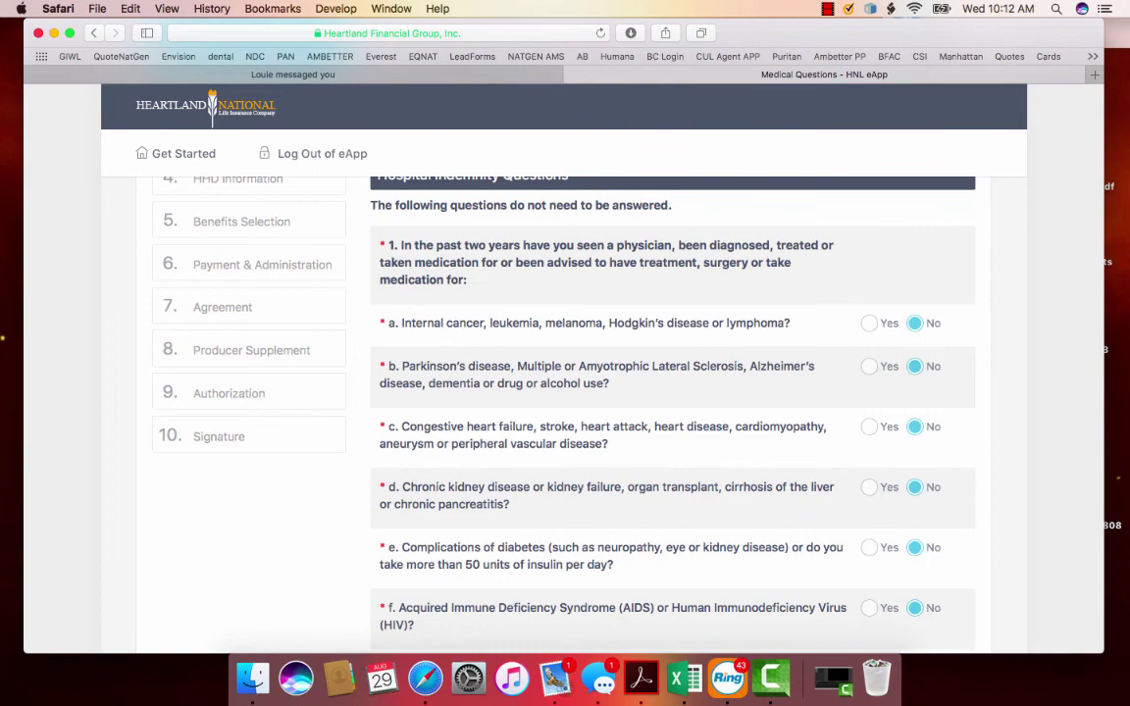
# Scroll through the Part 1 Medical Questions, then stop the screen recording
pyautogui.scroll(-3, 672, 412)
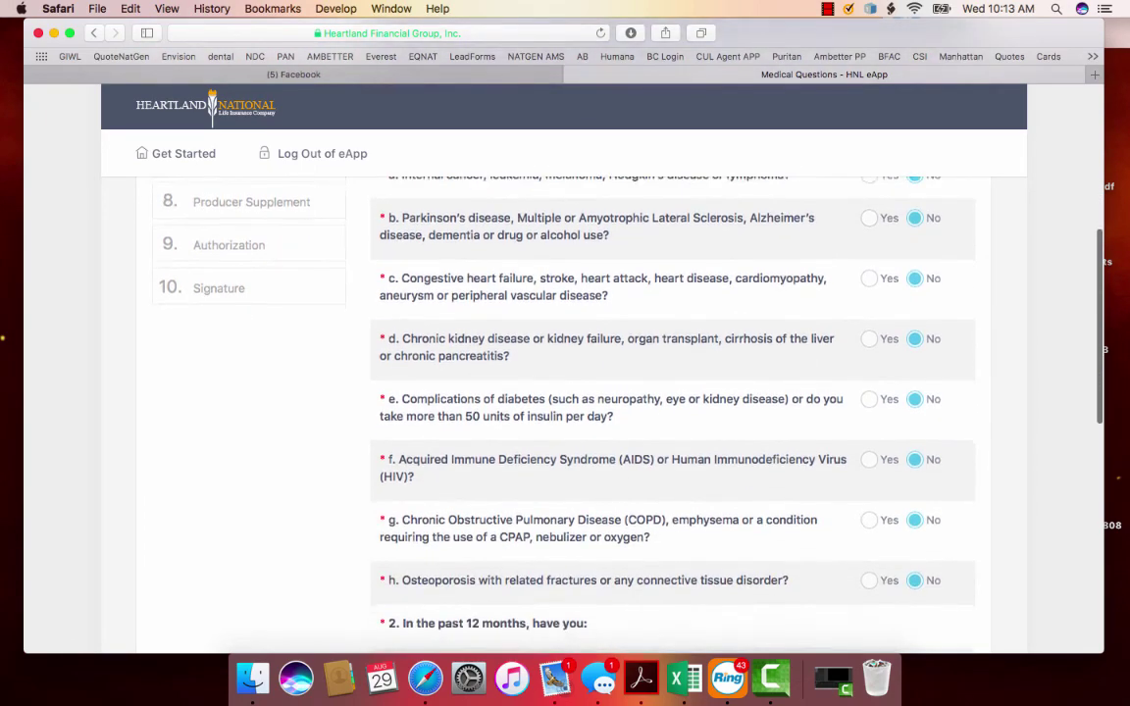
pyautogui.scroll(-1, 672, 412)
pyautogui.scroll(-2, 672, 412)
pyautogui.scroll(-1, 672, 412)
pyautogui.scroll(-1, 672, 412)
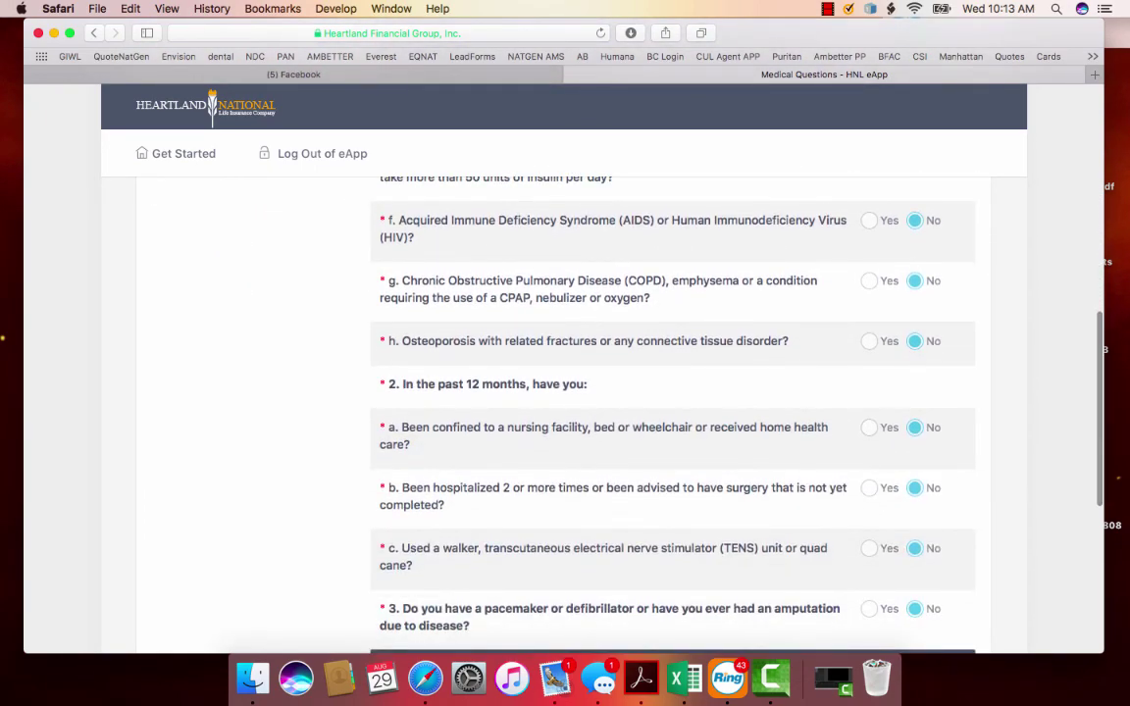
pyautogui.scroll(2, 672, 412)
pyautogui.scroll(5, 672, 412)
pyautogui.scroll(1, 672, 412)
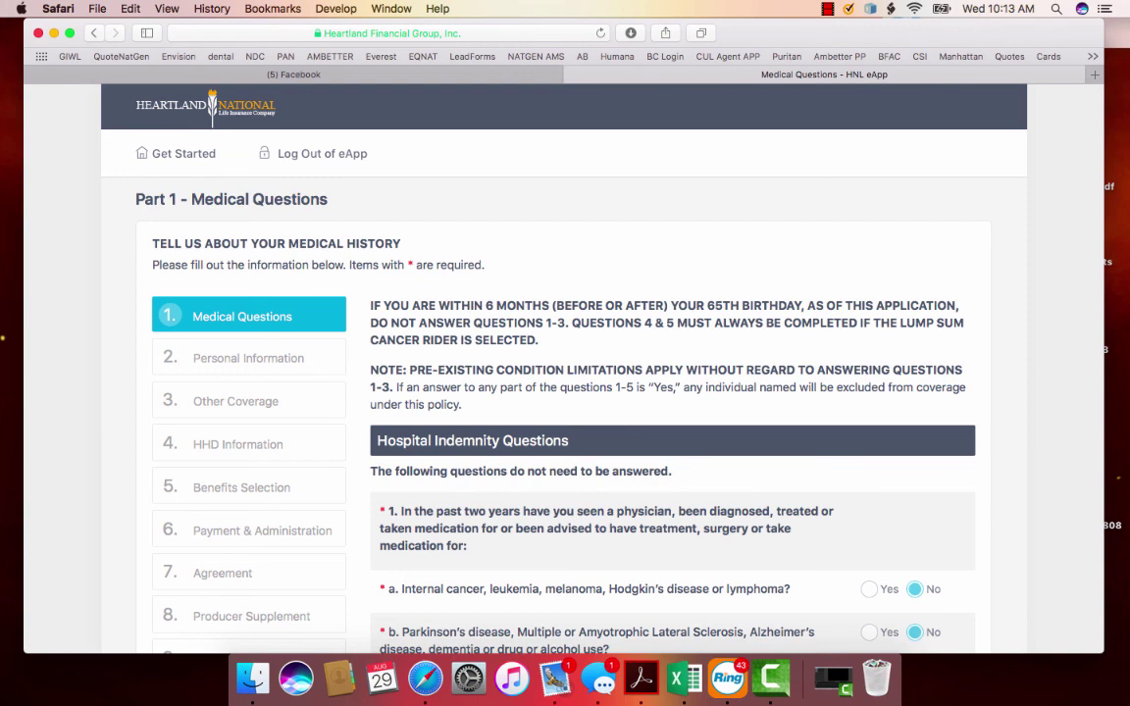
pyautogui.click(828, 9)
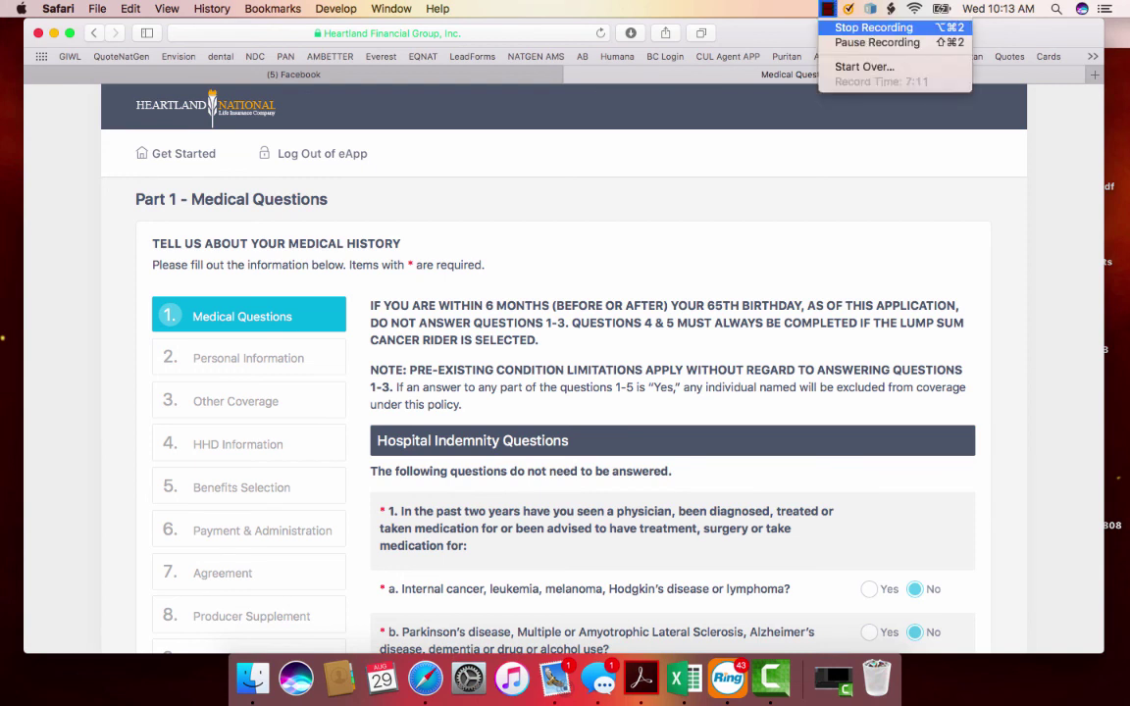